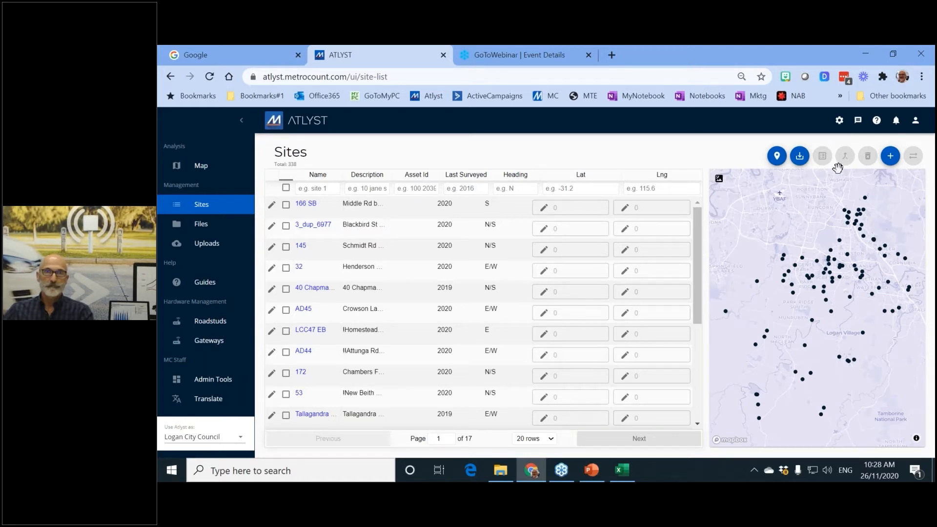
# - Widen the Sites list's Description and Name columns for full road names, then zoom the map out
pyautogui.moveTo(392, 175); pyautogui.dragTo(507, 180)
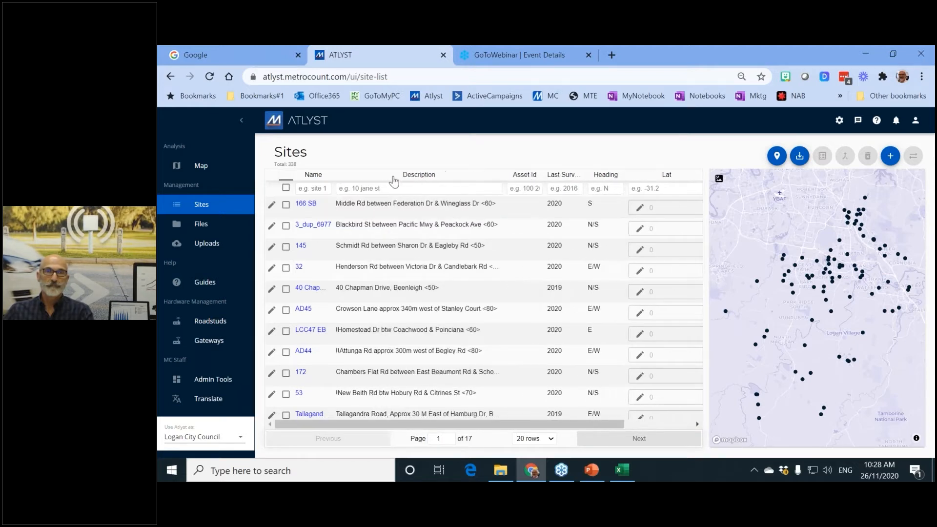
pyautogui.moveTo(335, 172); pyautogui.dragTo(362, 172)
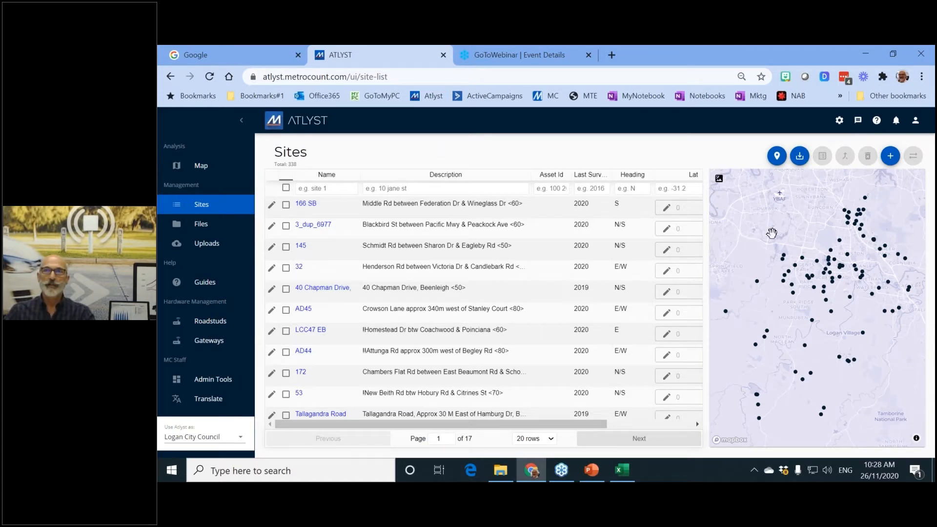
pyautogui.scroll(-4, 772, 233)
pyautogui.scroll(-2, 772, 233)
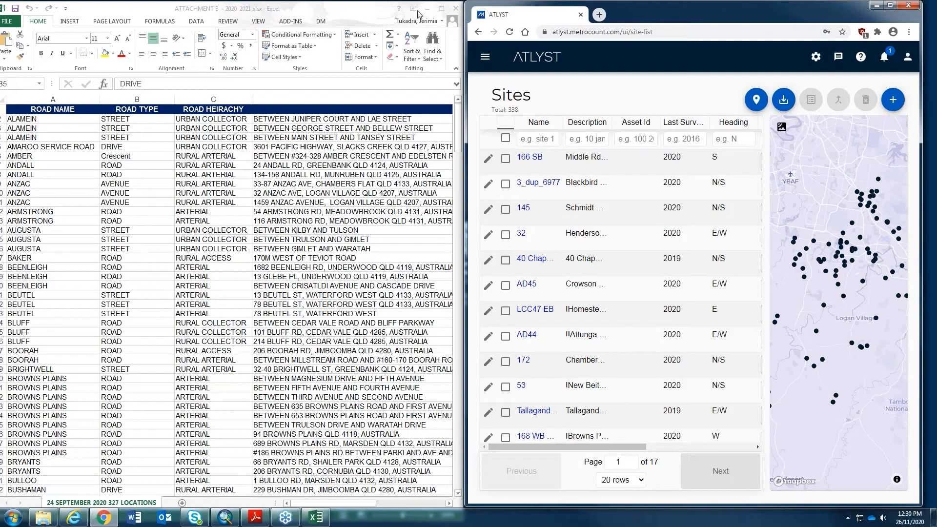
# - Return to the maximised ATLYST Sites page with the navigation sidebar showing
pyautogui.click(295, 10)
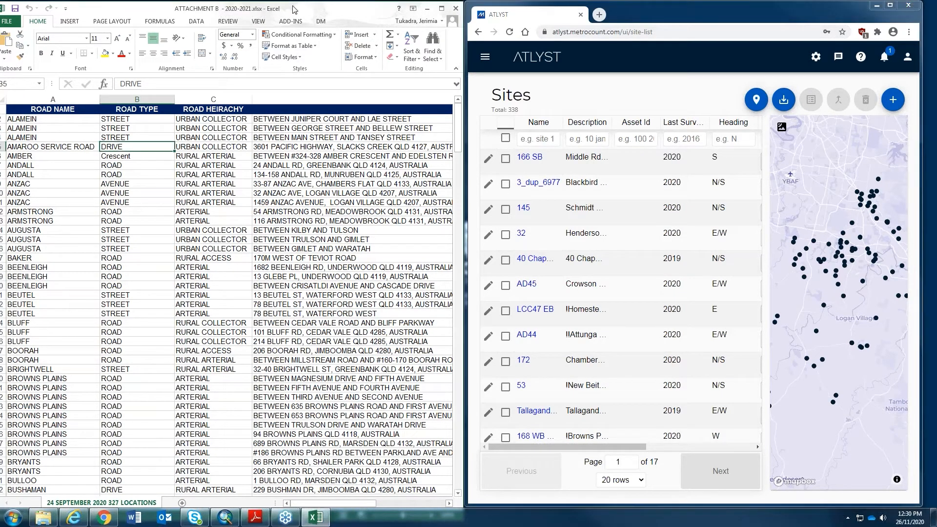
pyautogui.click(890, 6)
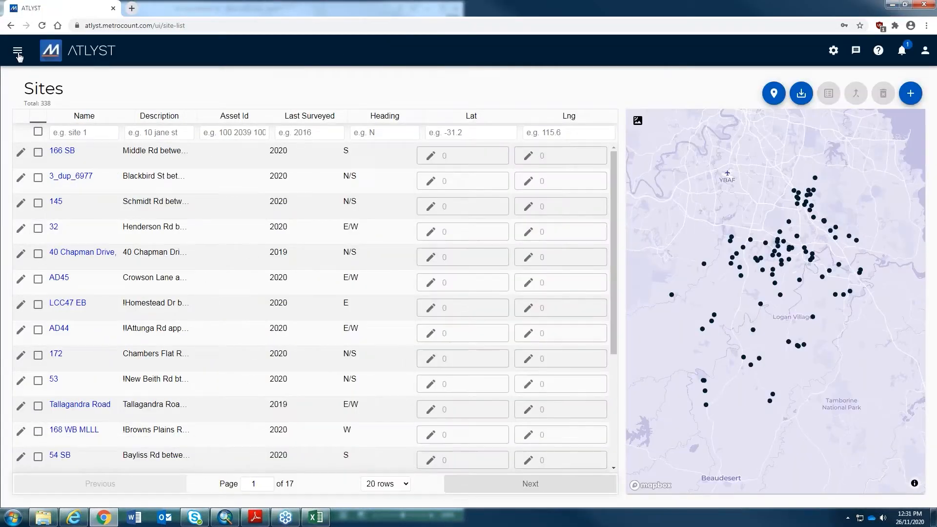
pyautogui.click(17, 51)
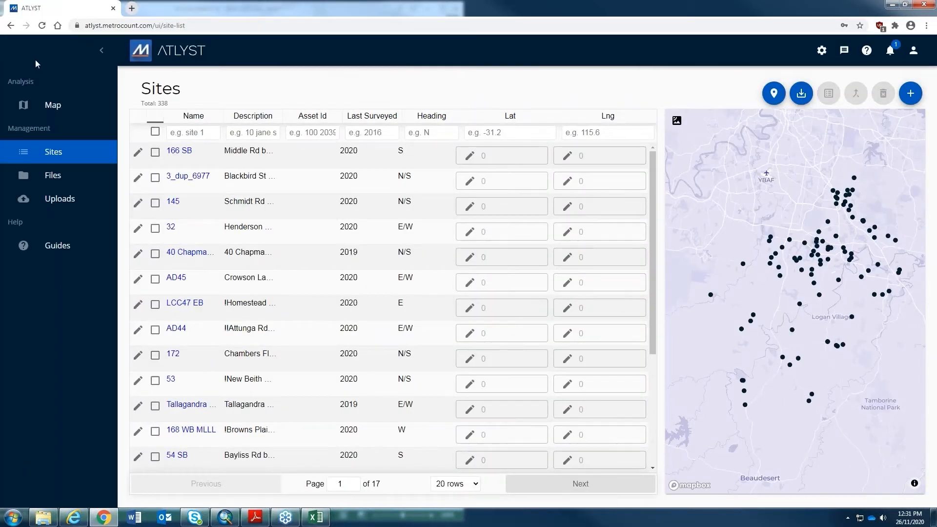
# - Go to the Uploads page listing the 339 processed files
pyautogui.click(60, 200)
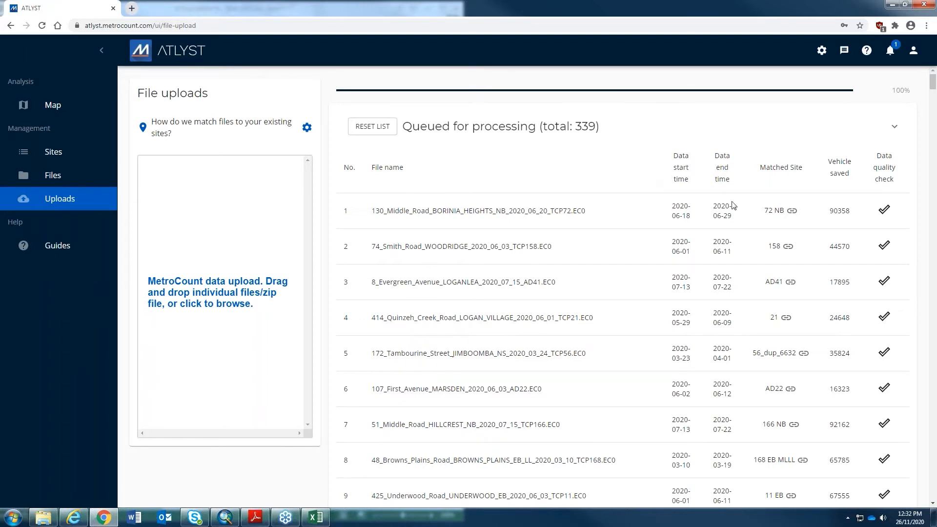
# - Open Traffic Data > ECHO FILES in Explorer and dock the window beside ATLYST
pyautogui.click(42, 521)
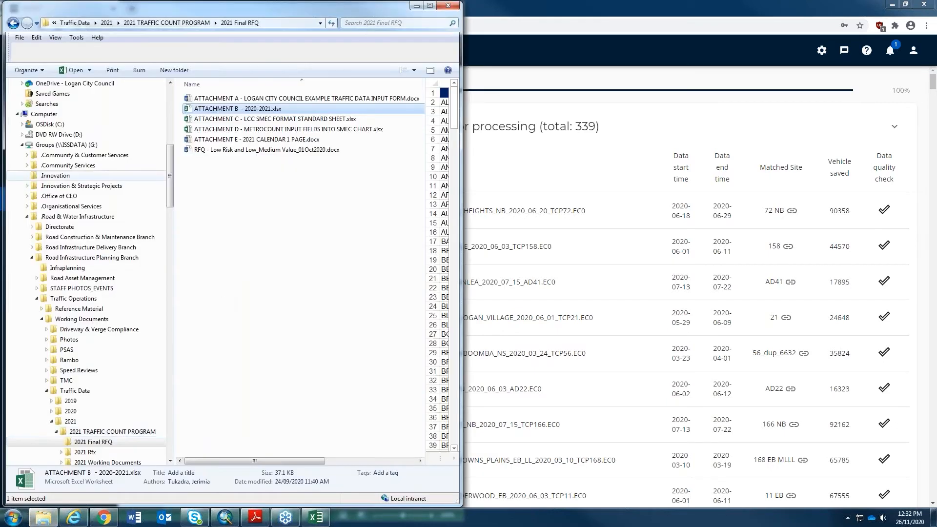
pyautogui.scroll(6, 88, 244)
pyautogui.click(59, 139)
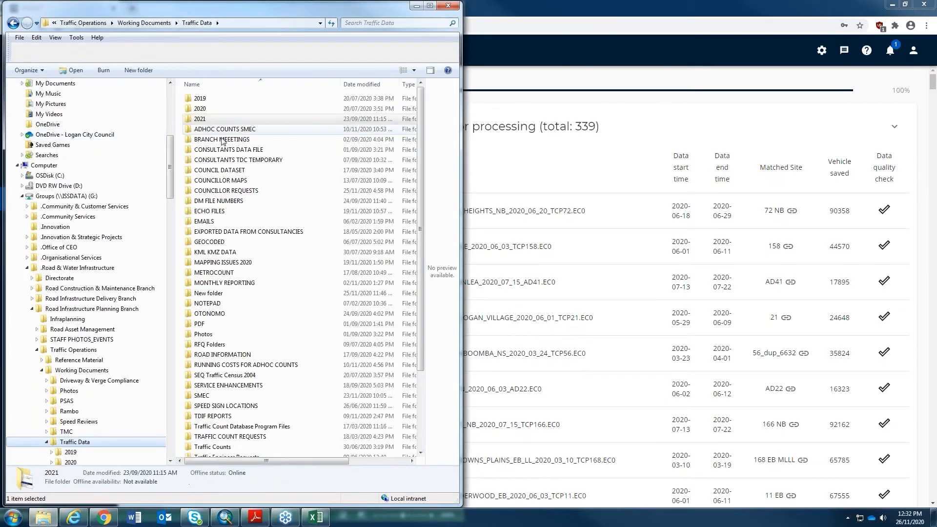
pyautogui.click(217, 214)
pyautogui.doubleClick(217, 214)
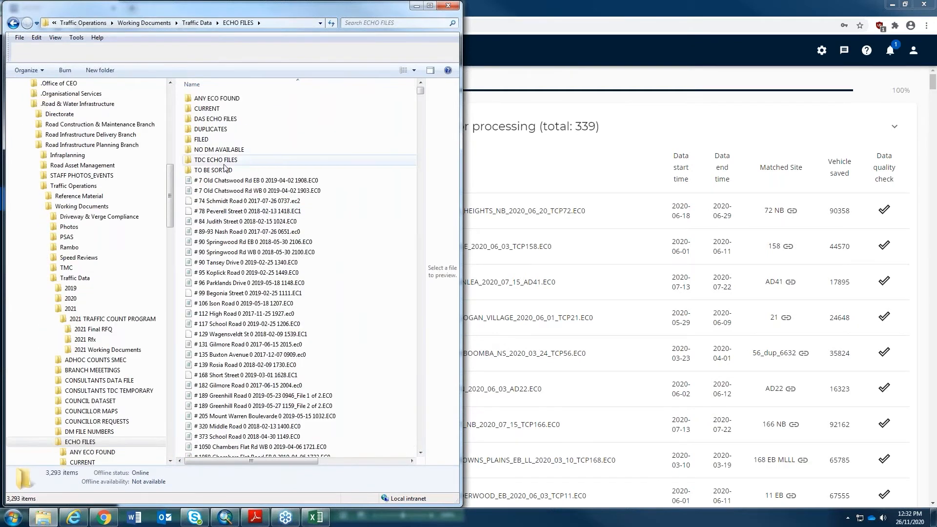
pyautogui.moveTo(303, 8); pyautogui.dragTo(759, 8)
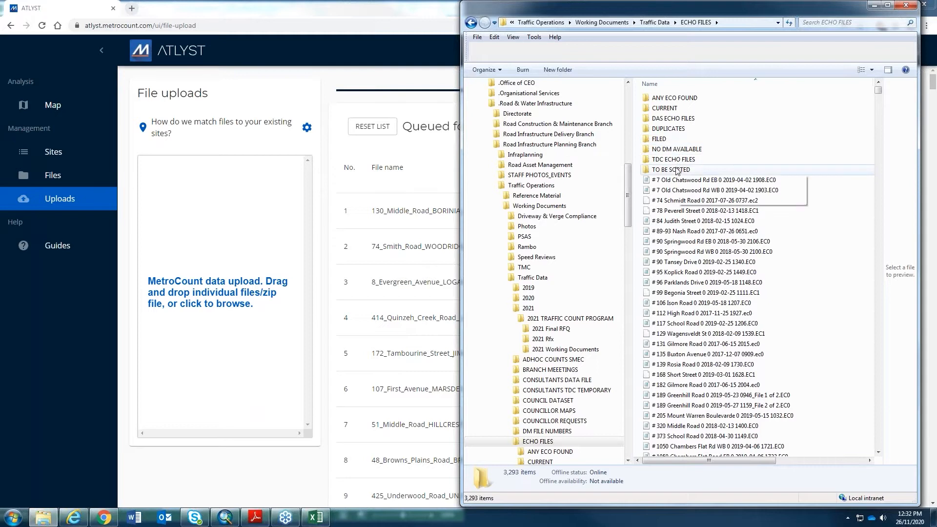
# - Drag the 28 newest count files from the CURRENT folder into ATLYST's upload box
pyautogui.click(672, 109)
pyautogui.doubleClick(672, 109)
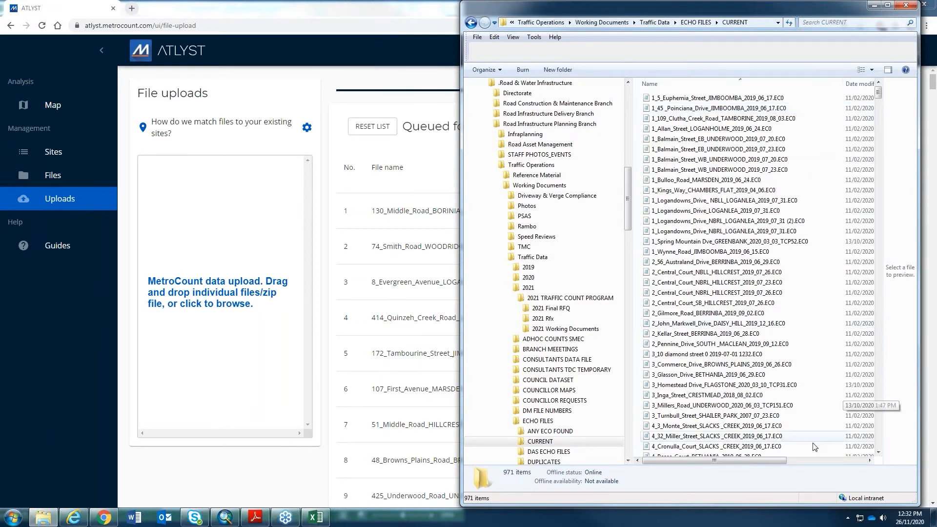
pyautogui.moveTo(791, 461); pyautogui.dragTo(861, 463)
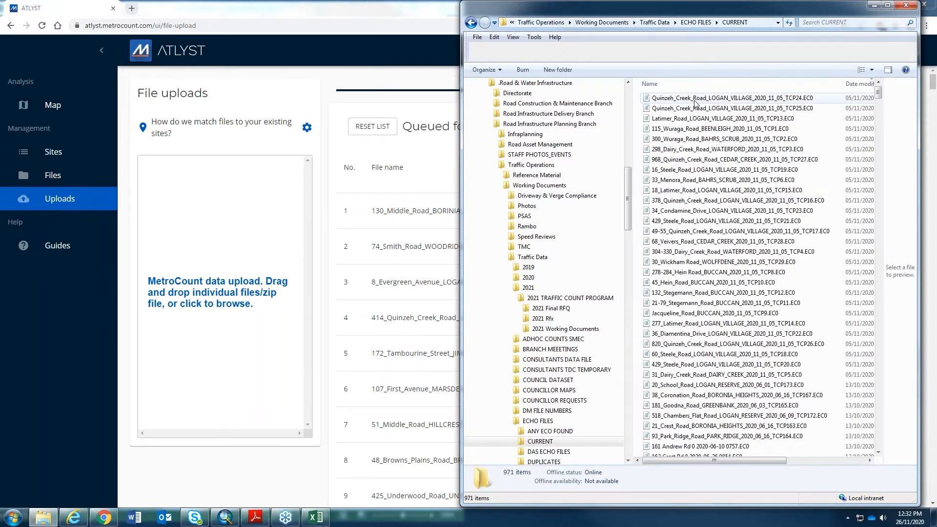
pyautogui.click(687, 99)
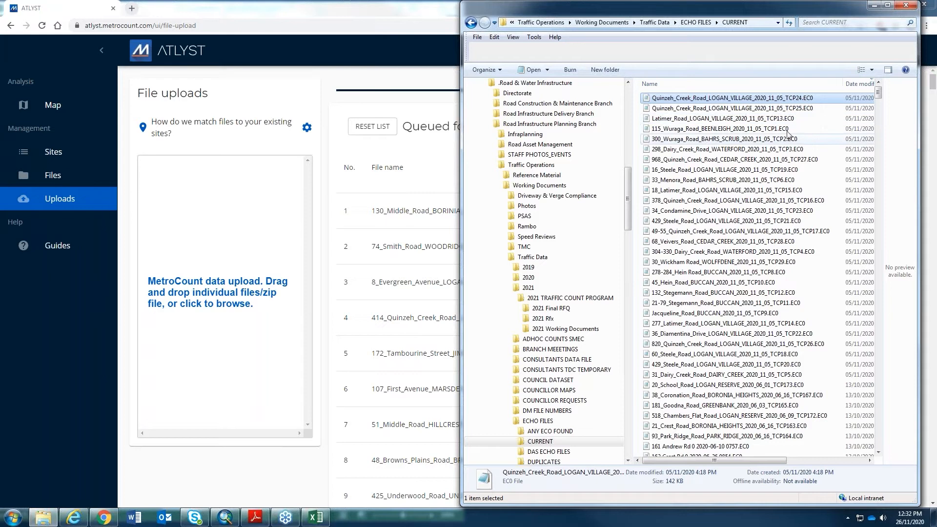
pyautogui.scroll(-5, 791, 219)
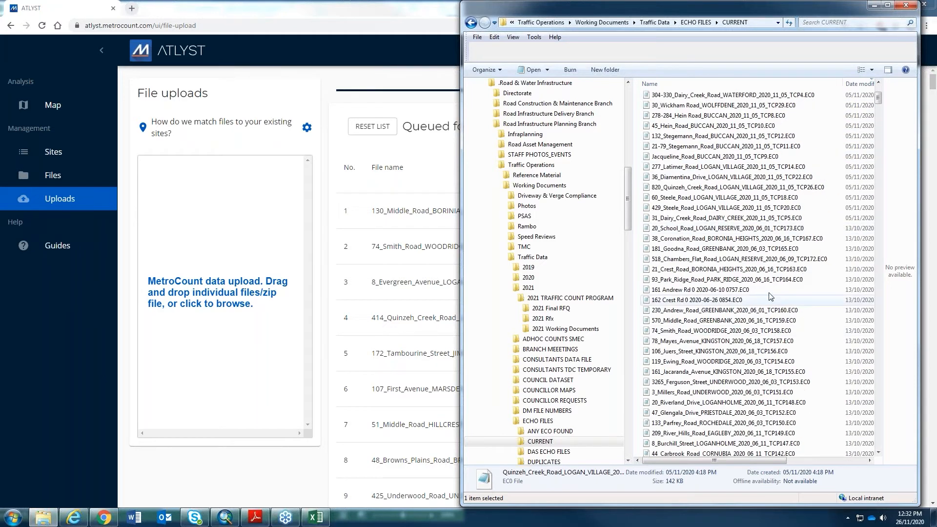
pyautogui.keyDown('shift'); pyautogui.click(734, 220); pyautogui.keyUp('shift')
pyautogui.moveTo(757, 221); pyautogui.dragTo(220, 257)
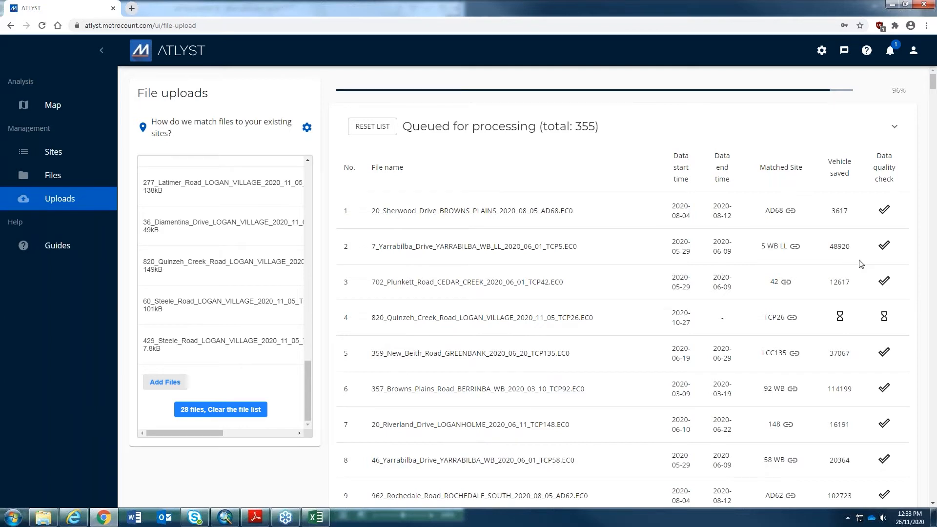
pyautogui.moveTo(306, 400); pyautogui.dragTo(297, 209)
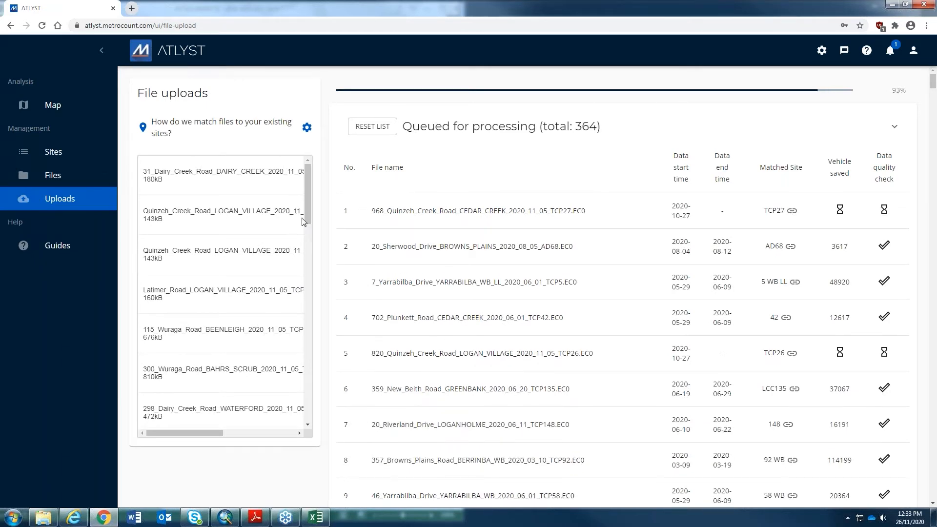
# - Browse the Files list of 368 uploads and bring up the rows-per-page choices
pyautogui.moveTo(842, 210)
pyautogui.moveTo(885, 213)
pyautogui.click(53, 176)
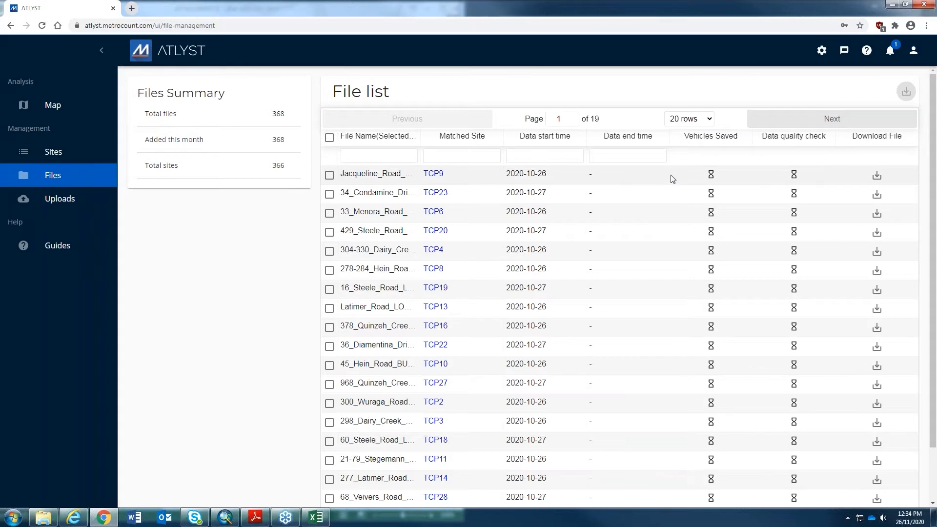
pyautogui.scroll(-2, 671, 179)
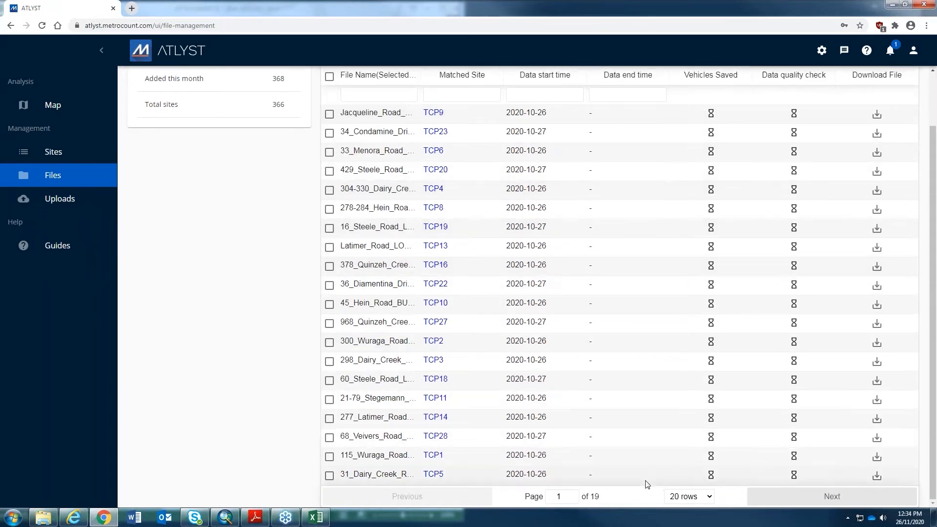
pyautogui.scroll(2, 649, 398)
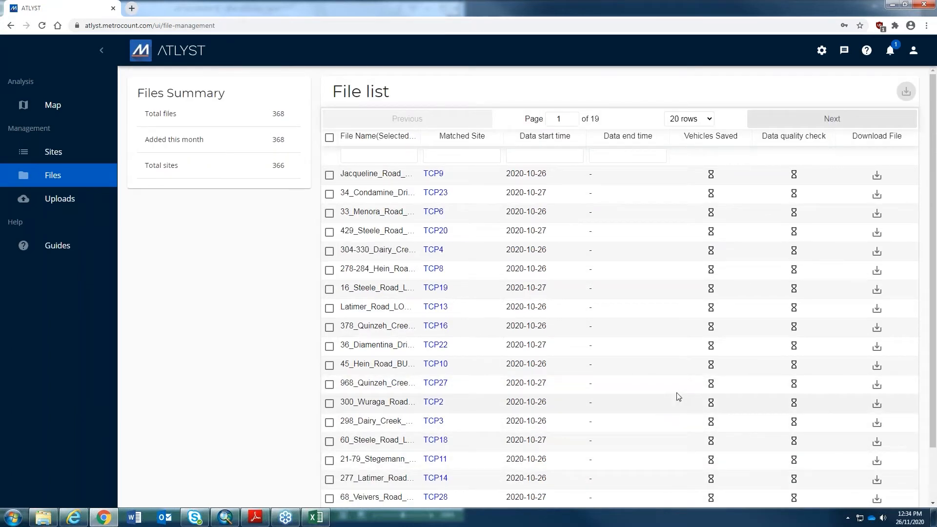
pyautogui.scroll(-2, 681, 395)
pyautogui.click(692, 496)
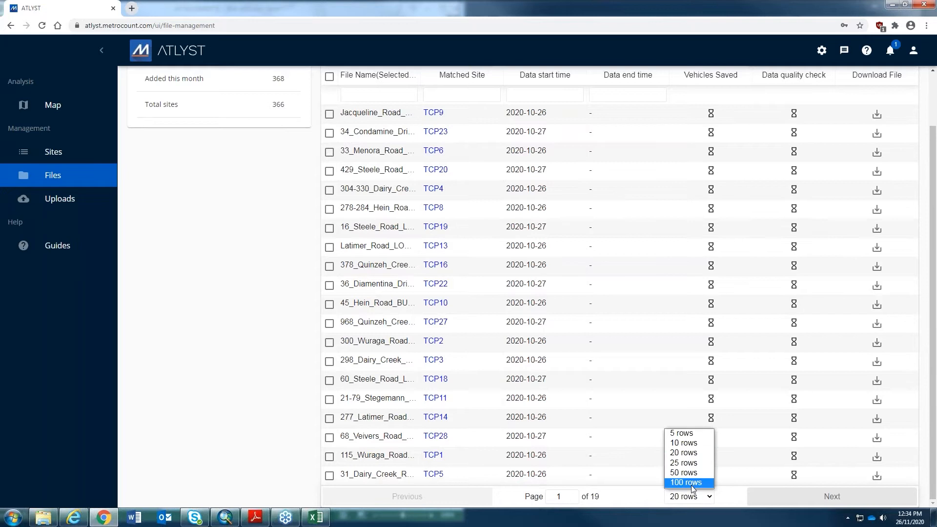
pyautogui.click(691, 483)
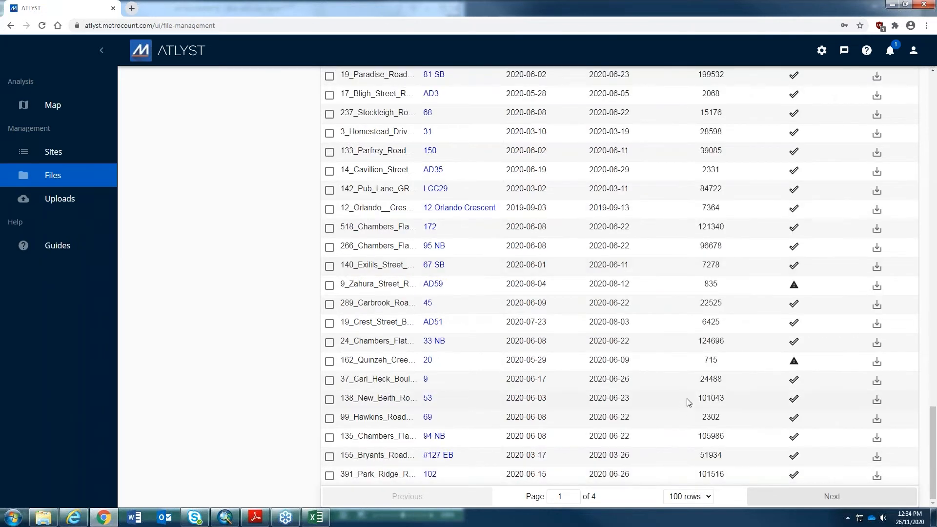
pyautogui.scroll(7, 708, 391)
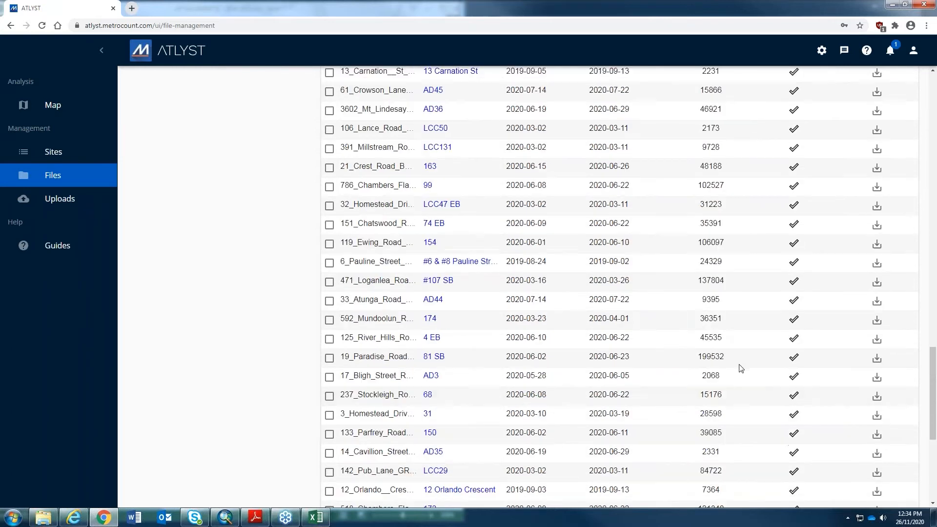
pyautogui.scroll(-4, 738, 367)
pyautogui.scroll(-2, 741, 369)
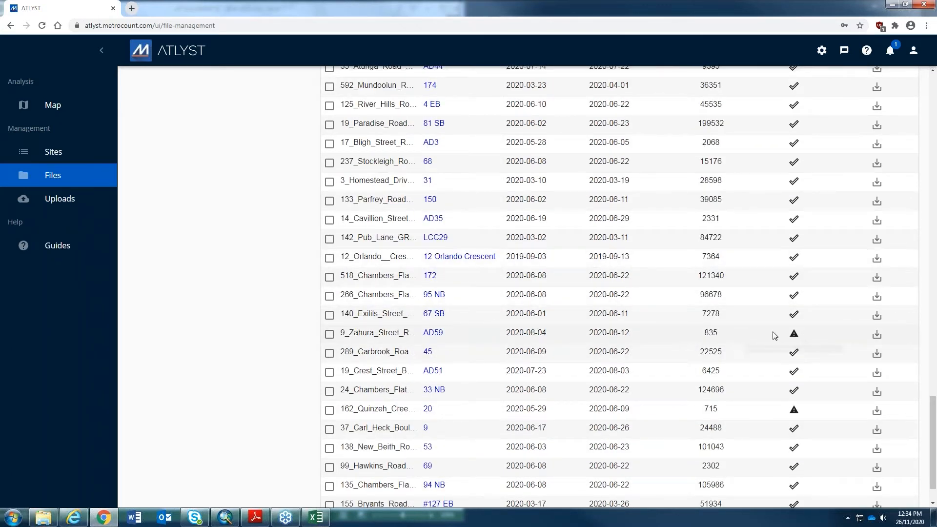
pyautogui.scroll(15, 869, 303)
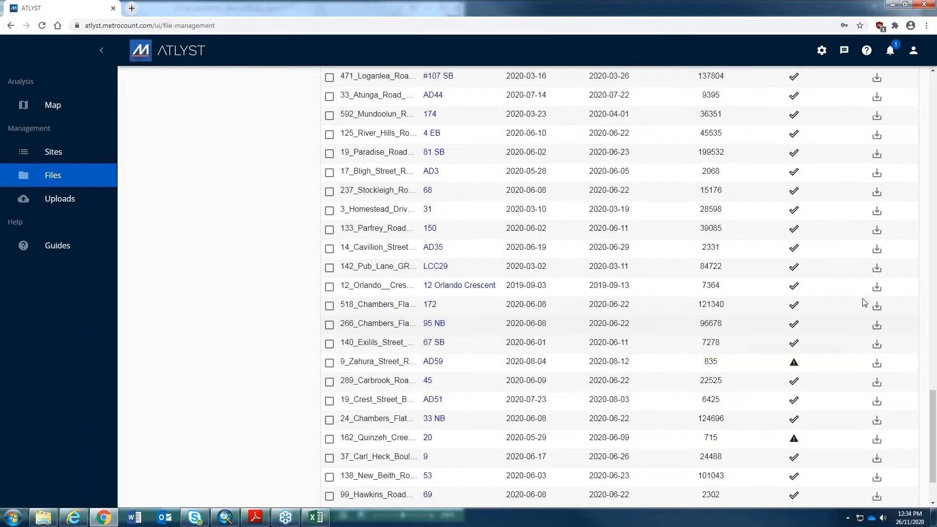
pyautogui.scroll(10, 878, 306)
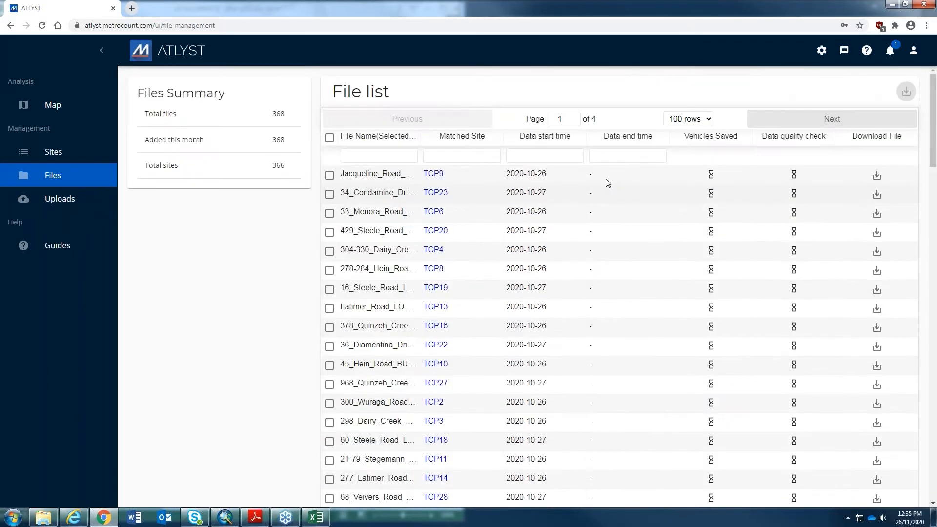
pyautogui.scroll(-1, 576, 171)
pyautogui.scroll(1, 570, 163)
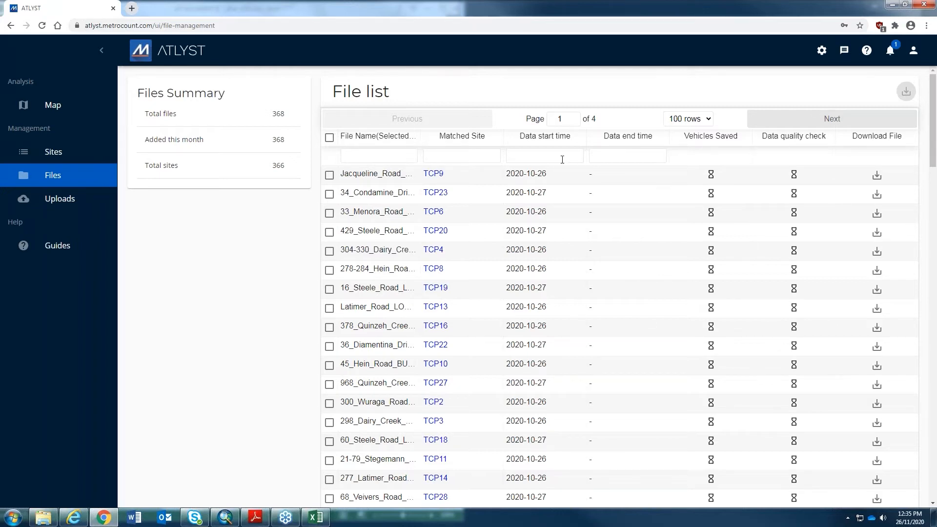
pyautogui.scroll(-3, 656, 187)
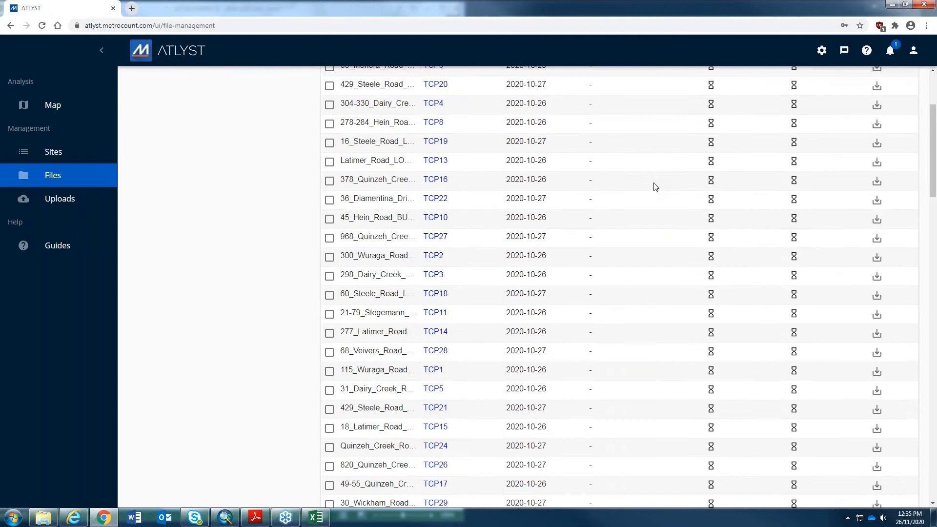
pyautogui.scroll(3, 655, 187)
pyautogui.scroll(-13, 654, 184)
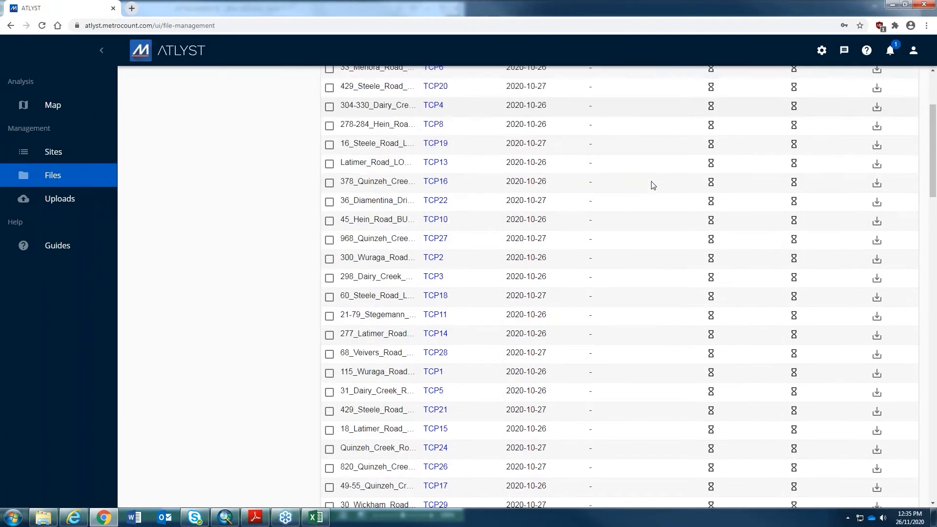
pyautogui.scroll(-7, 654, 197)
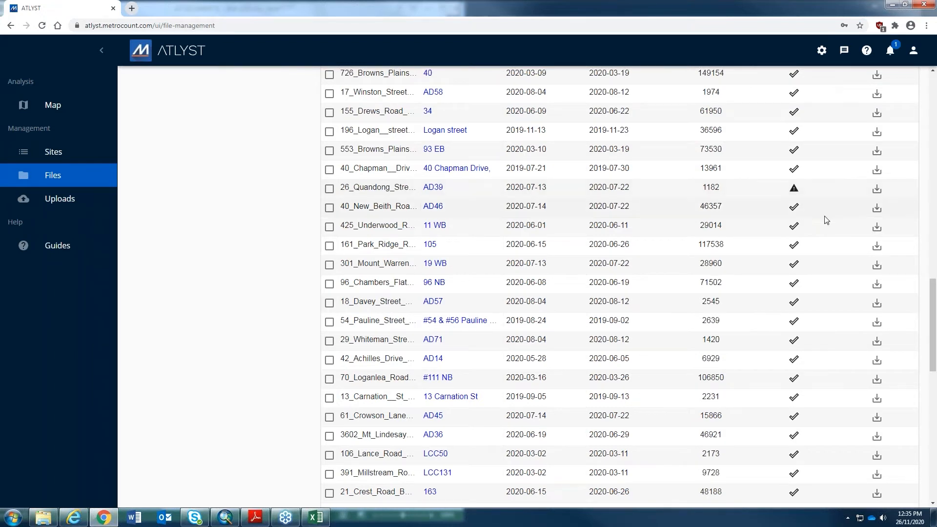
pyautogui.scroll(-1, 801, 181)
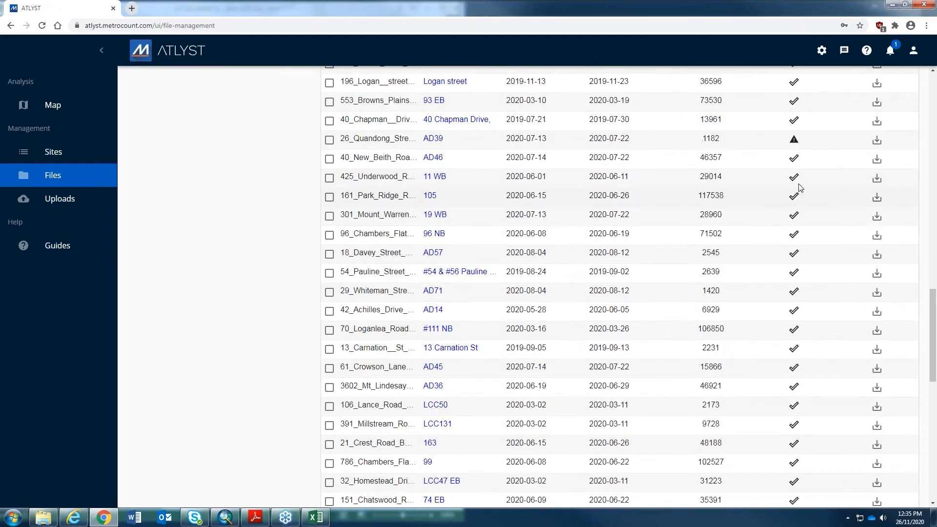
# - Read the AD39 file's failed Volume Threshold result, then go to organisation settings
pyautogui.click(793, 142)
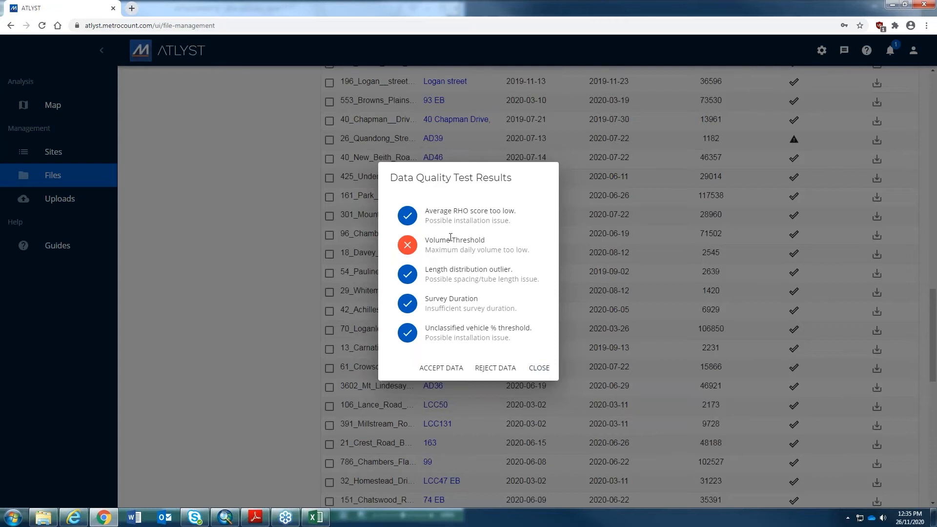
pyautogui.moveTo(441, 243); pyautogui.dragTo(470, 244)
pyautogui.moveTo(425, 242); pyautogui.dragTo(529, 252)
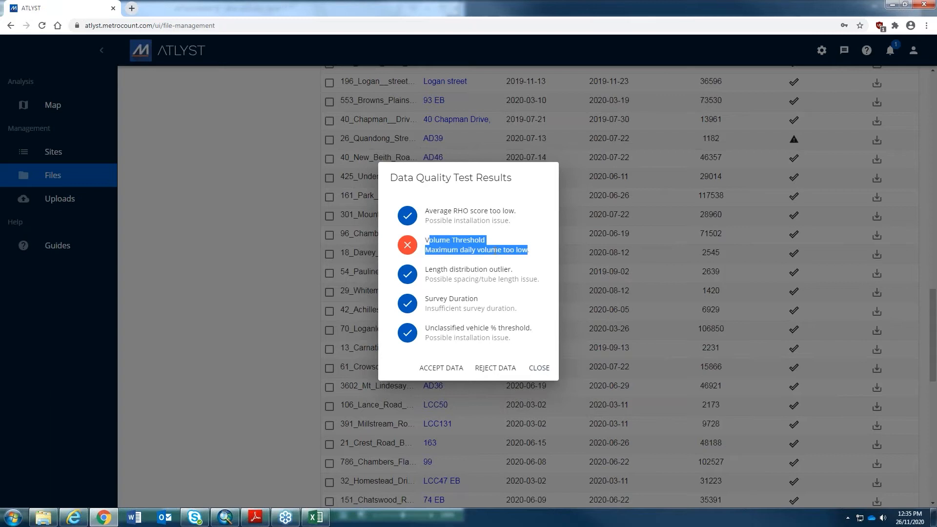
pyautogui.click(481, 245)
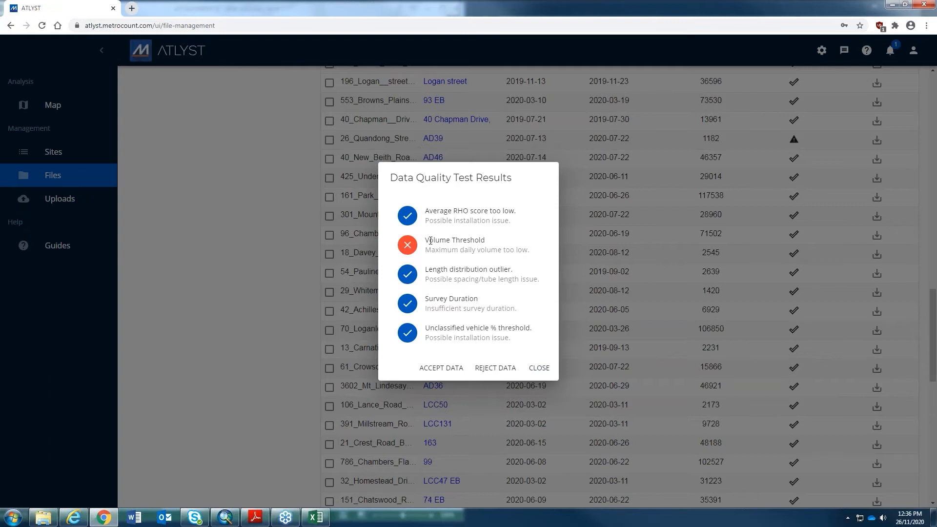
pyautogui.click(539, 367)
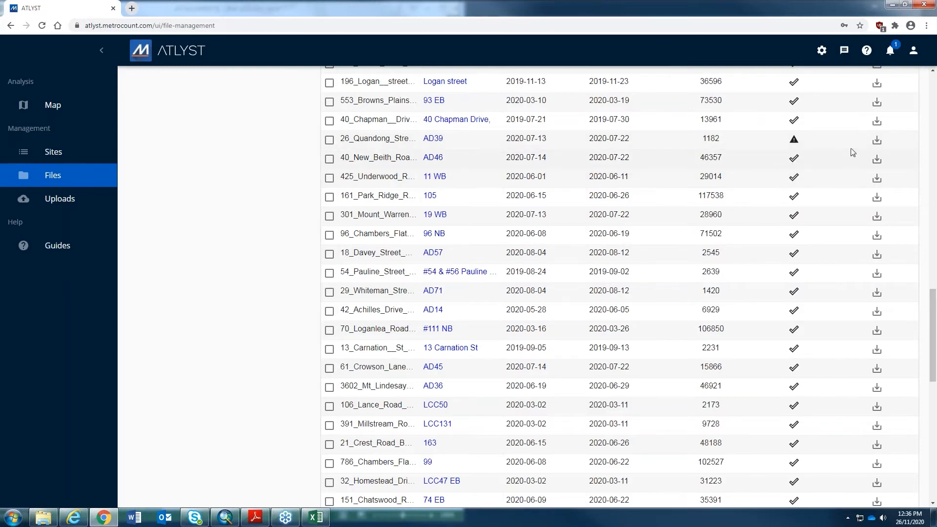
pyautogui.click(822, 52)
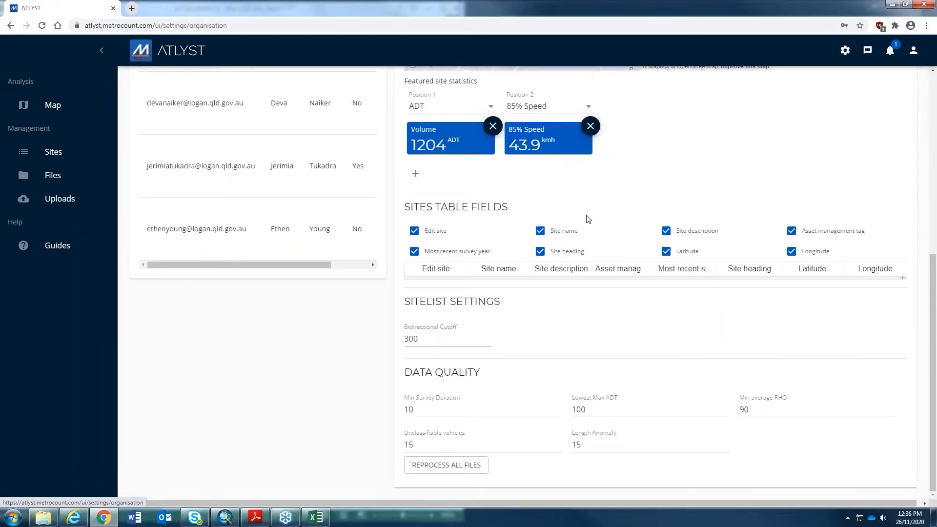
# - Enable 'Default to large dots' and zoom the default map position out slightly
pyautogui.scroll(7, 588, 218)
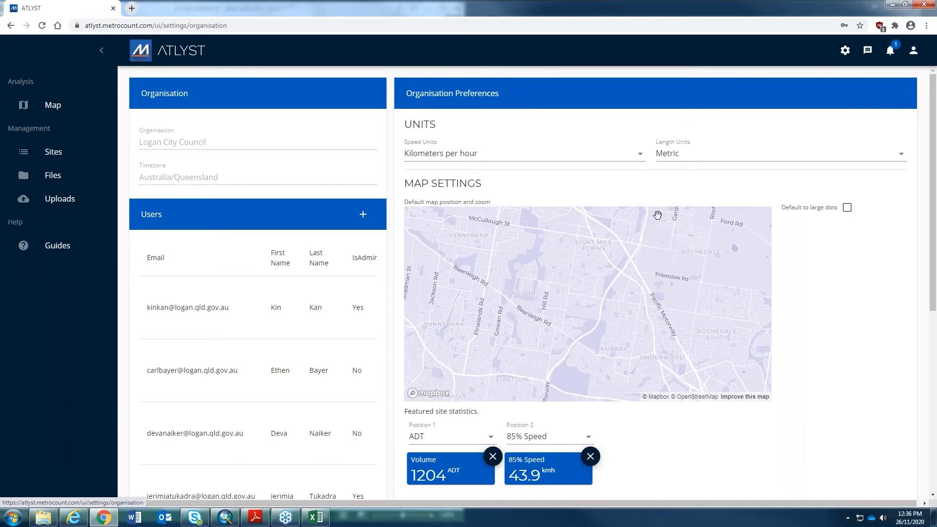
pyautogui.click(848, 208)
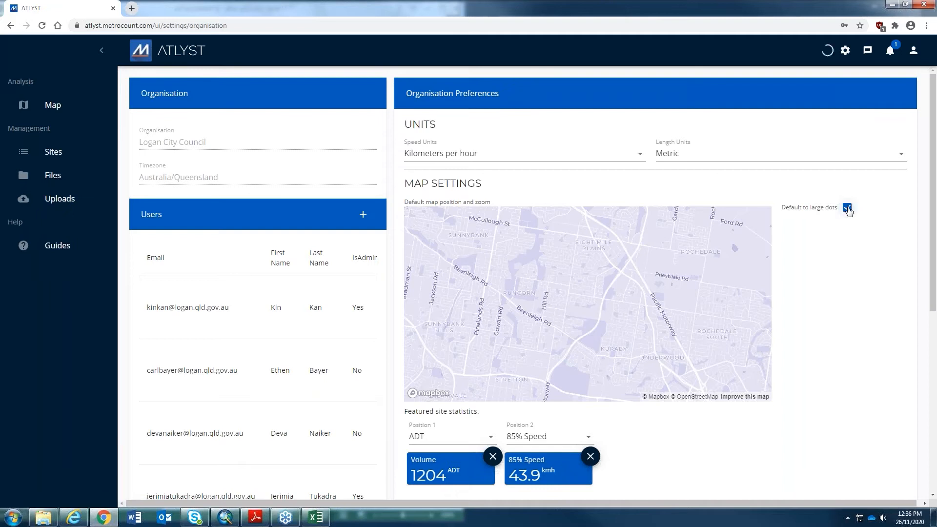
pyautogui.scroll(-3, 699, 260)
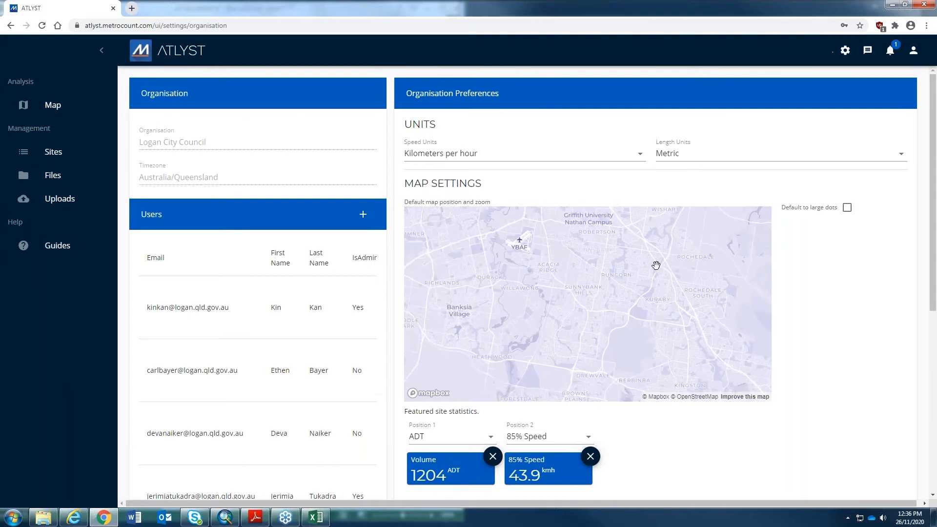
pyautogui.click(847, 208)
# - Add % Heavy and AWDT as featured statistics and move AWDT into second position
pyautogui.scroll(-4, 816, 300)
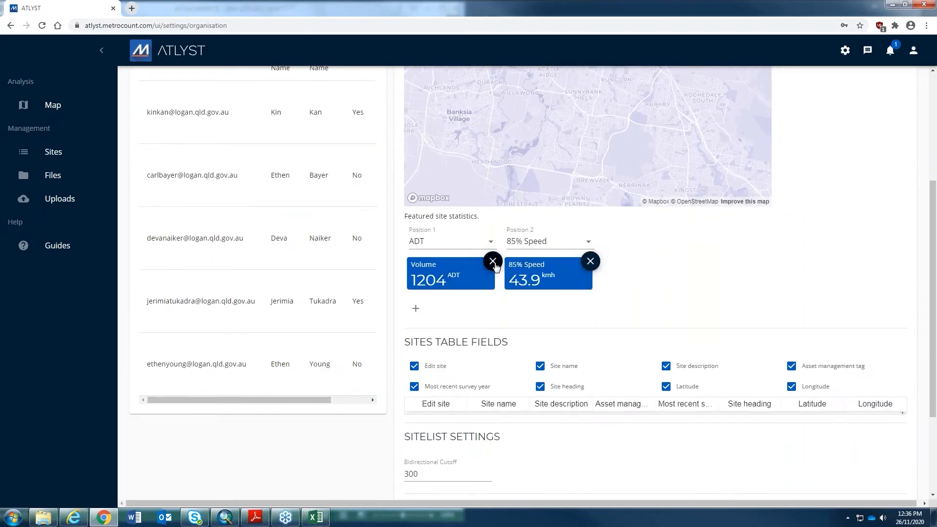
pyautogui.click(416, 312)
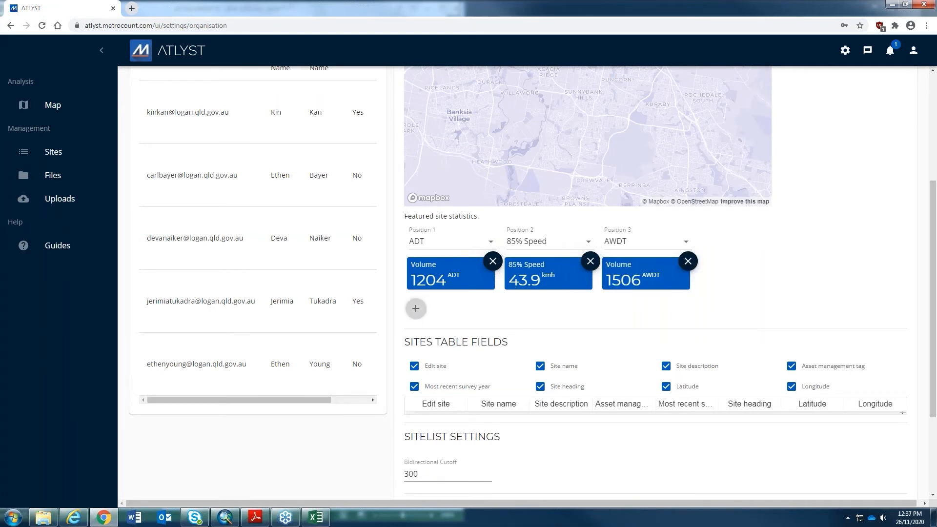
pyautogui.click(416, 309)
pyautogui.click(685, 243)
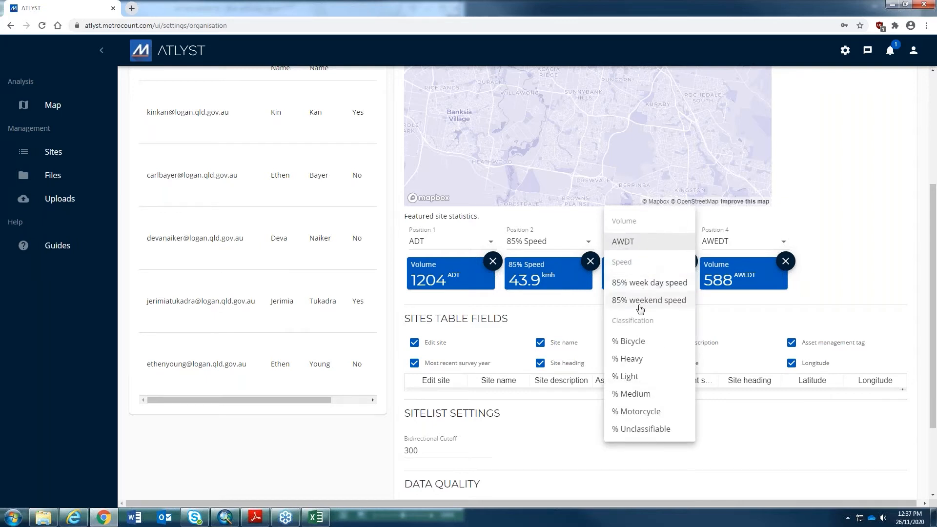
pyautogui.click(630, 359)
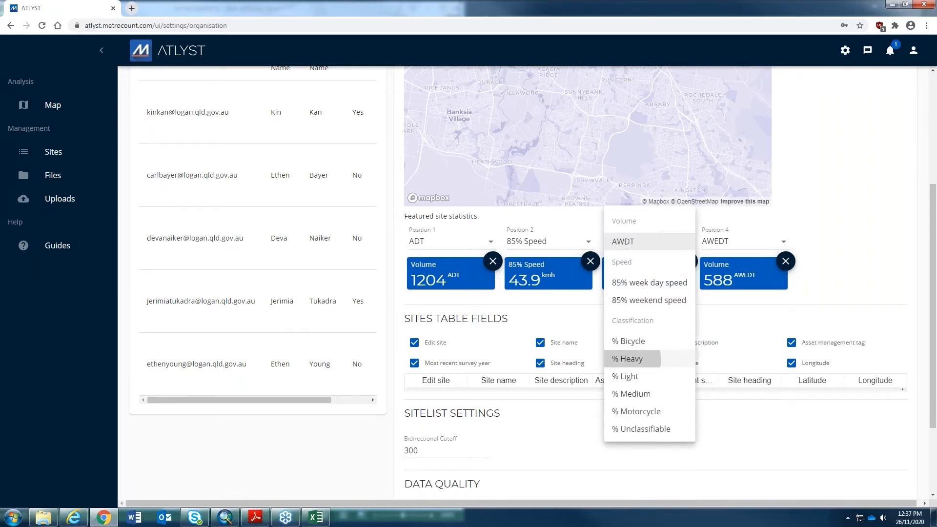
pyautogui.click(760, 245)
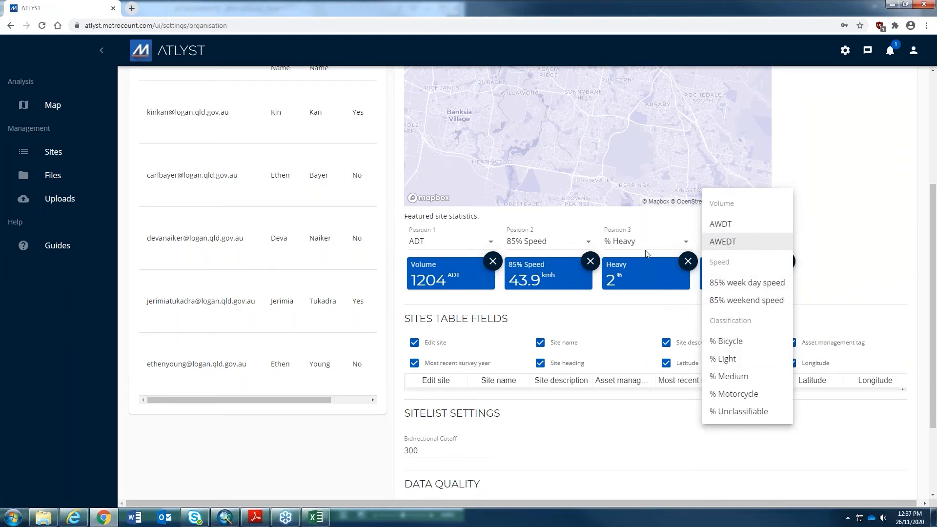
pyautogui.click(721, 227)
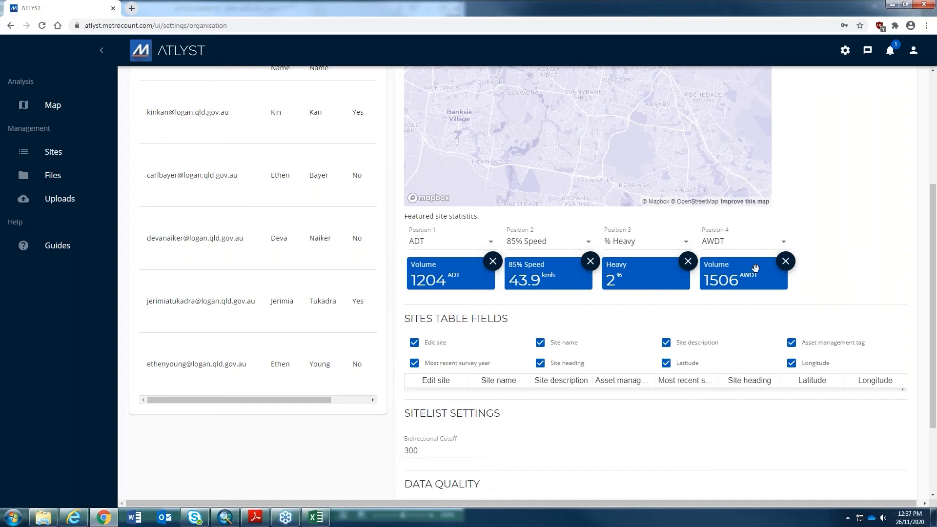
pyautogui.moveTo(756, 269); pyautogui.dragTo(543, 268)
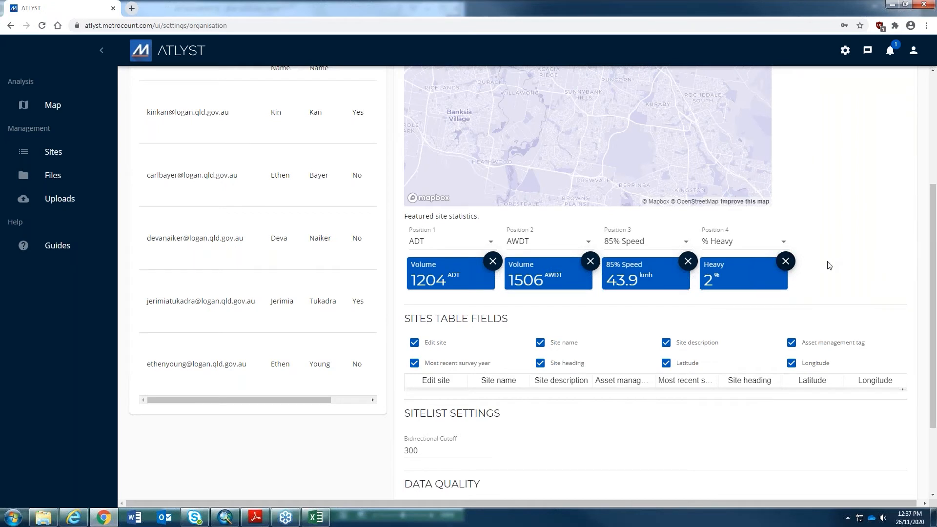
pyautogui.scroll(-3, 615, 349)
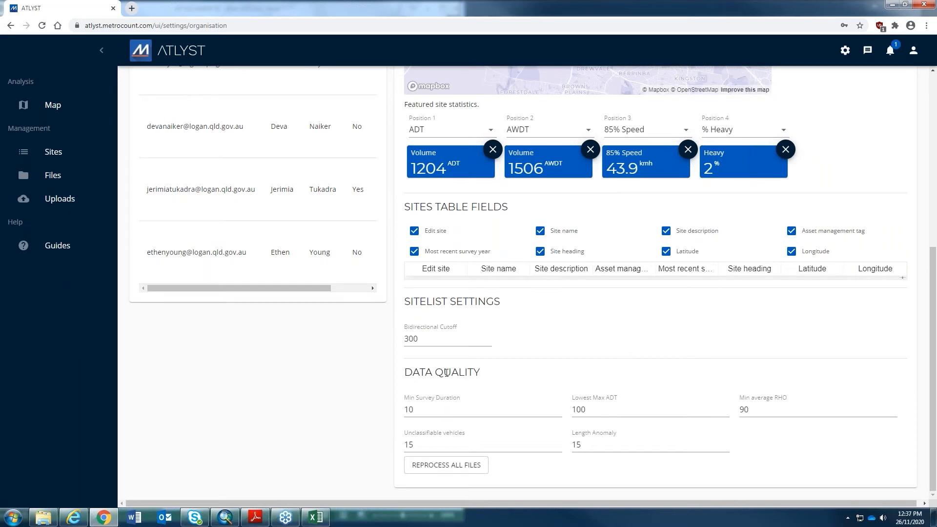
# - Replace the Lowest Max ADT value of 100 with 10 under Data Quality
pyautogui.moveTo(431, 405)
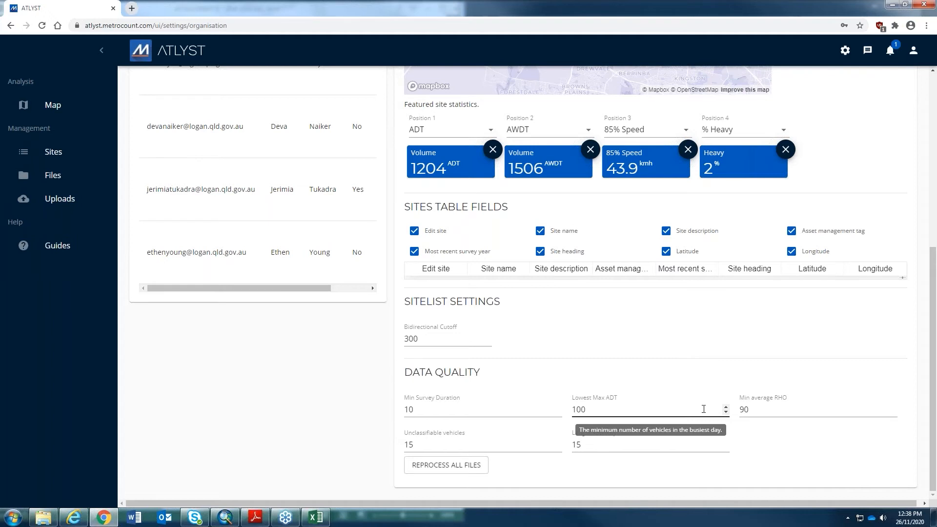
pyautogui.click(679, 407)
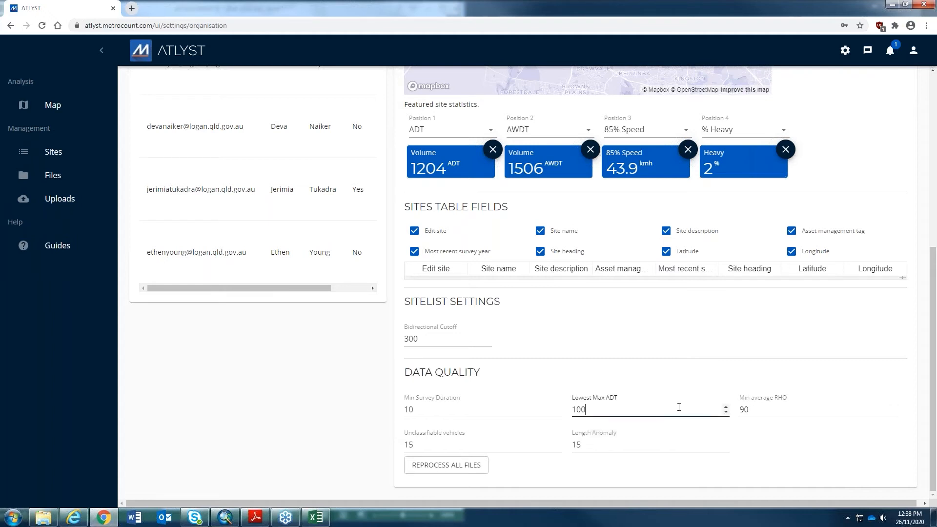
pyautogui.click(726, 411)
pyautogui.moveTo(561, 400); pyautogui.dragTo(568, 408)
pyautogui.doubleClick(569, 411)
pyautogui.write('10')
pyautogui.click(780, 406)
pyautogui.click(670, 437)
pyautogui.scroll(1, 161, 342)
pyautogui.scroll(6, 161, 343)
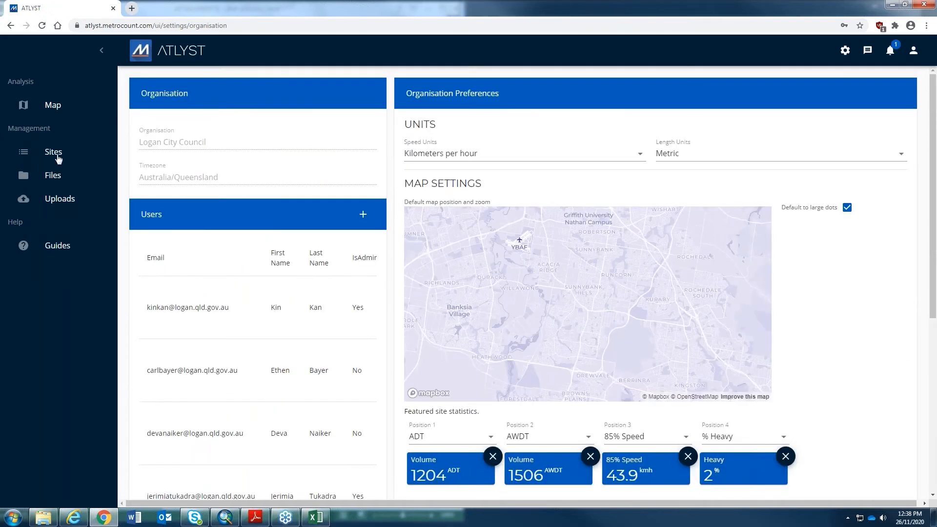
# - Open the Sites list, frame the overview map, and show 100 sites per page across 4 pages
pyautogui.click(57, 157)
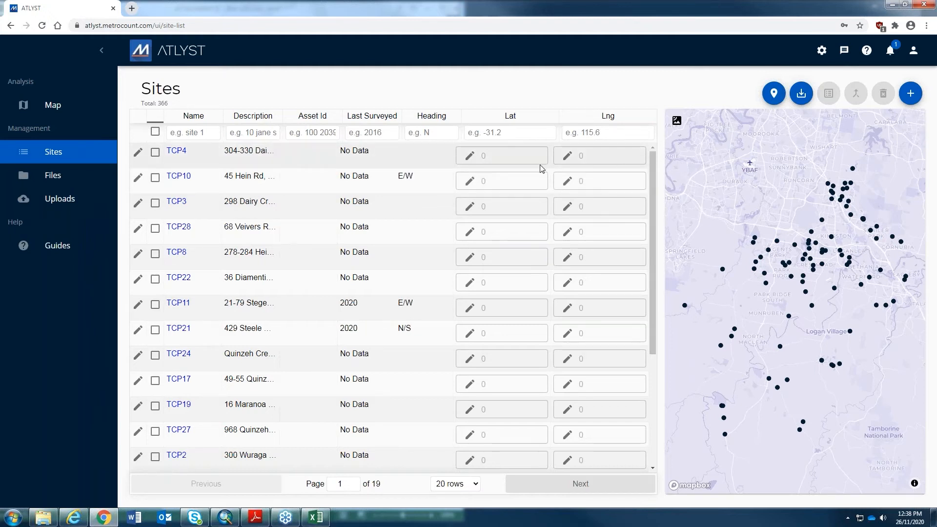
pyautogui.scroll(-5, 756, 238)
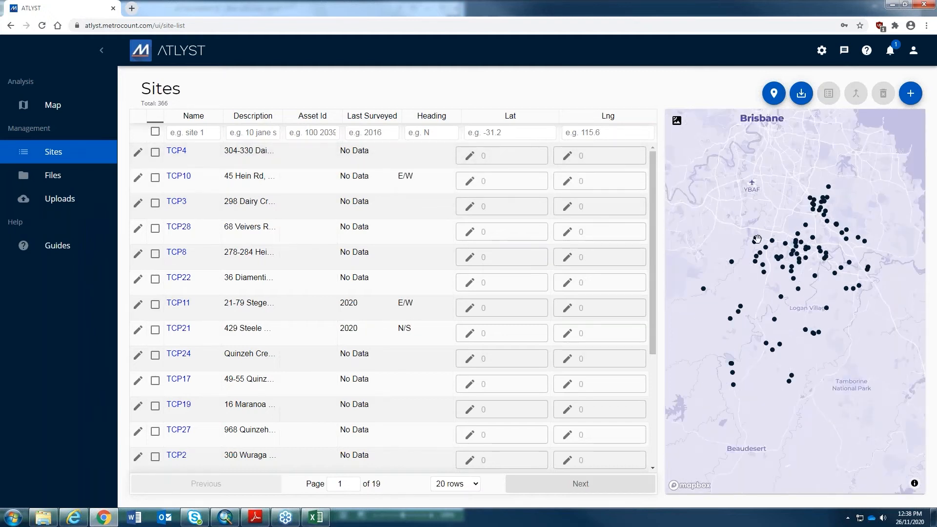
pyautogui.moveTo(757, 247); pyautogui.dragTo(770, 308)
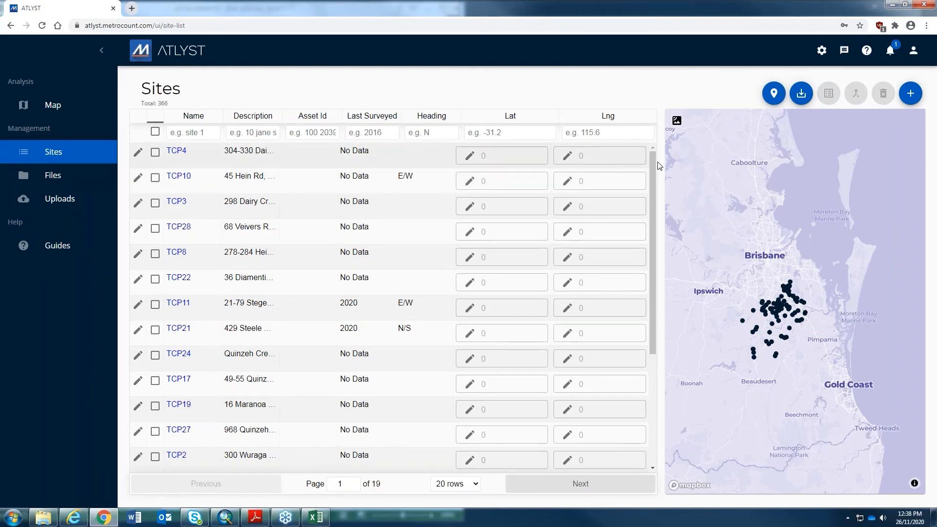
pyautogui.moveTo(654, 162)
pyautogui.mouseDown()
pyautogui.moveTo(652, 283)
pyautogui.moveTo(649, 169)
pyautogui.mouseUp()
pyautogui.click(457, 486)
pyautogui.click(464, 473)
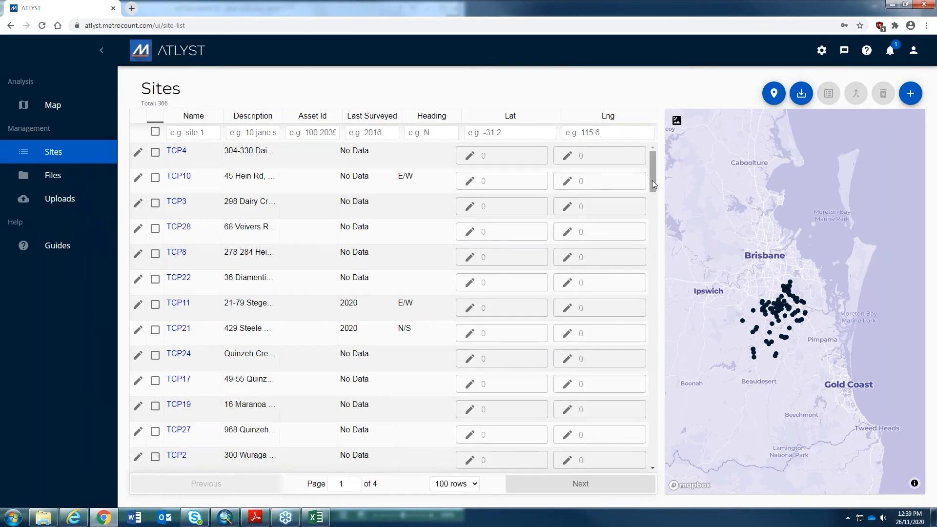
pyautogui.moveTo(652, 183); pyautogui.dragTo(651, 204)
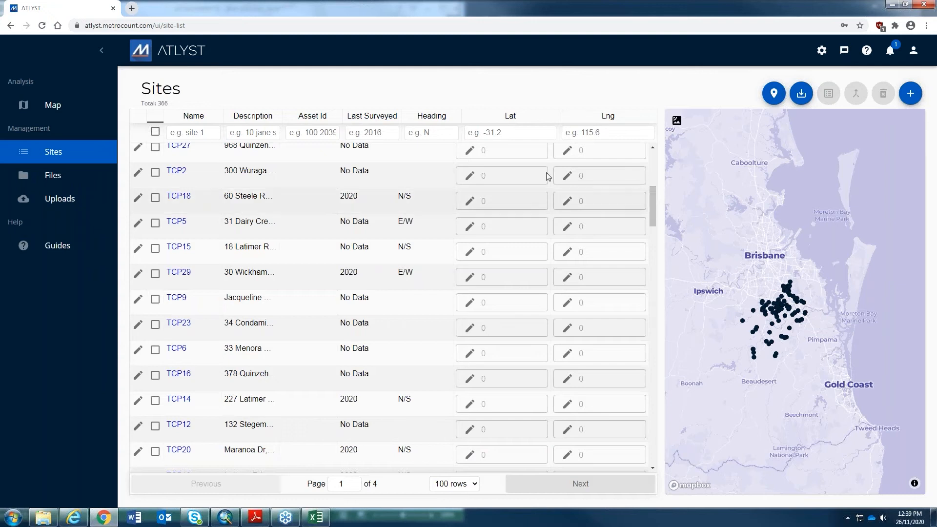
# - Sort the Sites list by latitude and scroll down to site 147 at 0 coordinates
pyautogui.click(511, 118)
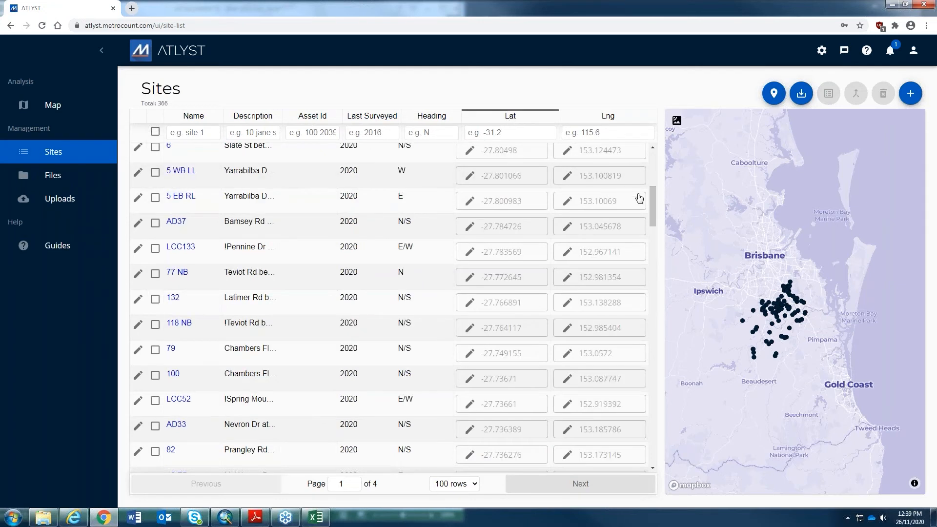
pyautogui.moveTo(652, 195); pyautogui.dragTo(655, 150)
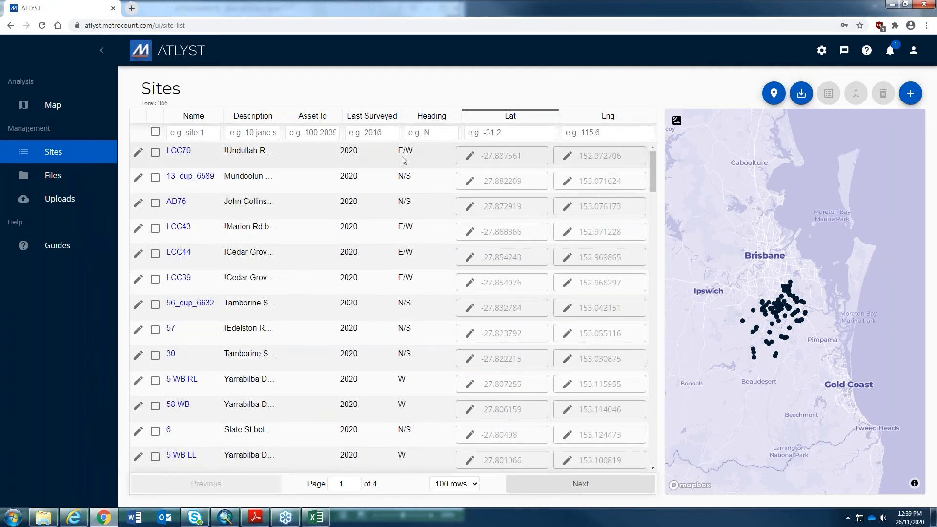
pyautogui.scroll(-3, 404, 161)
pyautogui.scroll(-10, 476, 176)
pyautogui.scroll(-7, 480, 181)
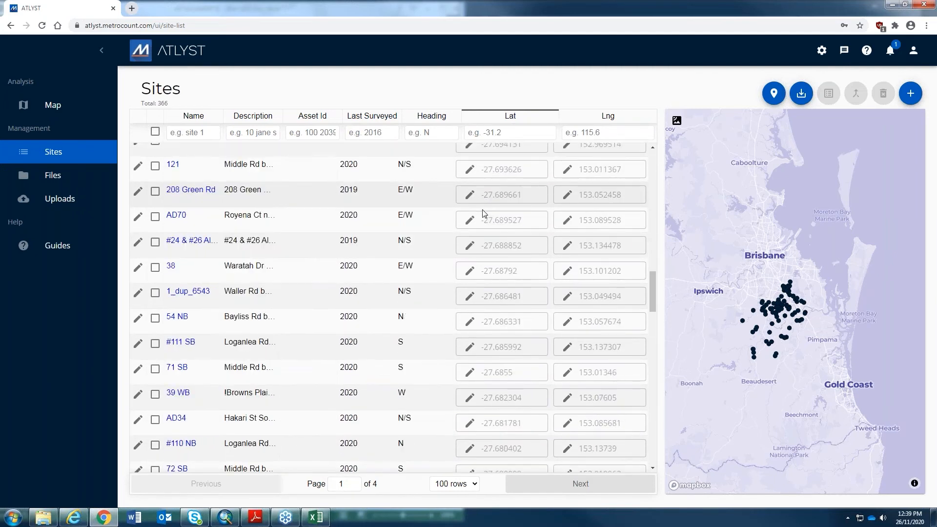
pyautogui.scroll(-10, 484, 215)
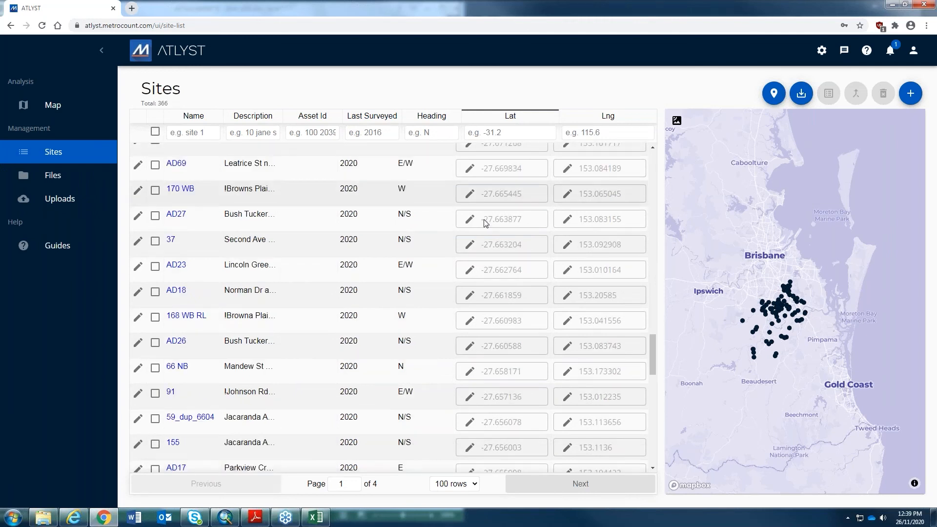
pyautogui.scroll(-3, 485, 222)
pyautogui.scroll(-6, 486, 227)
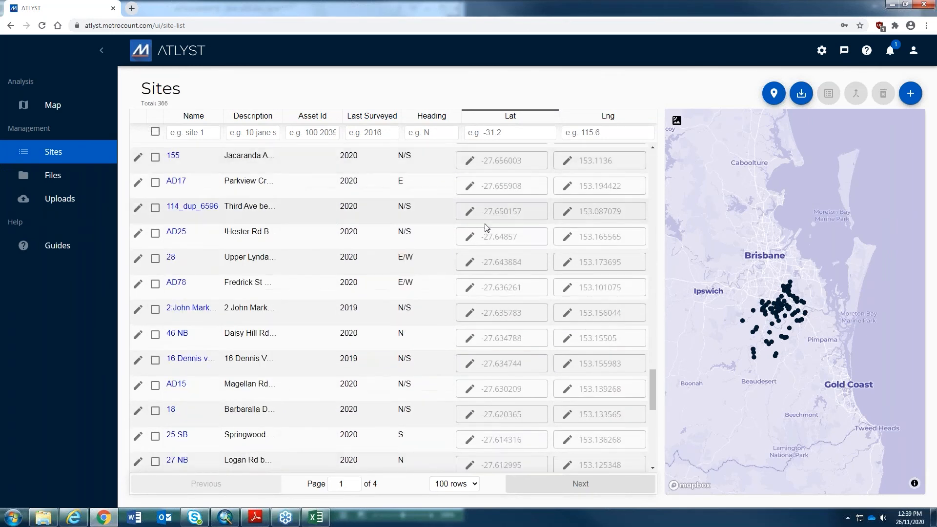
pyautogui.scroll(-4, 487, 227)
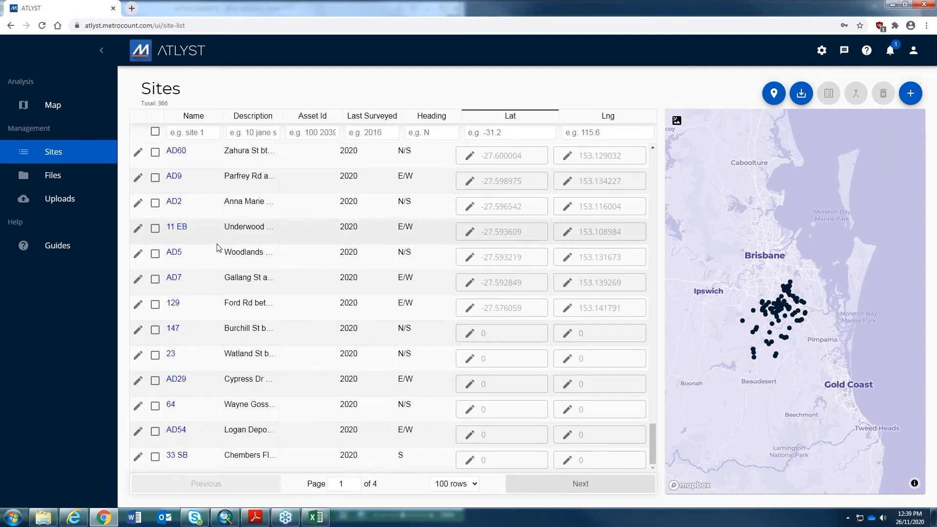
# - Start editing site 147's Lat and Lng values, then cancel both edits
pyautogui.click(471, 335)
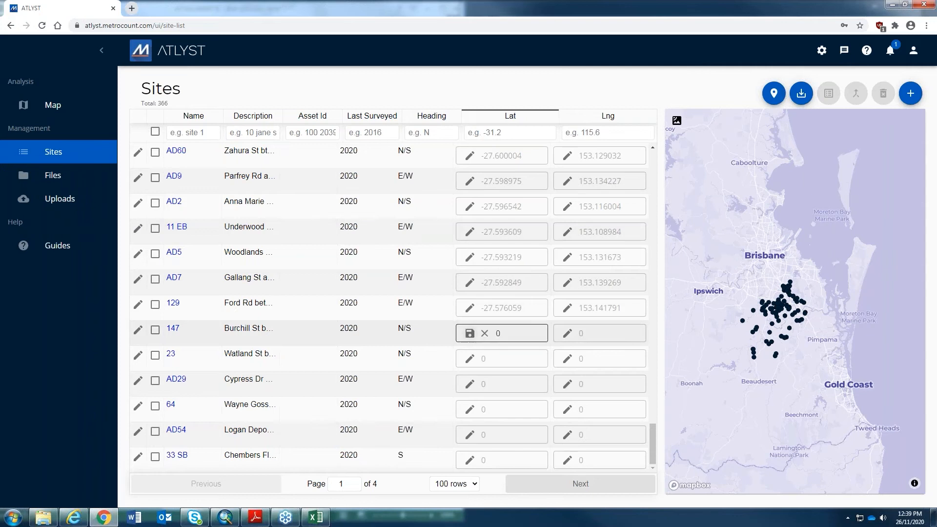
pyautogui.click(568, 336)
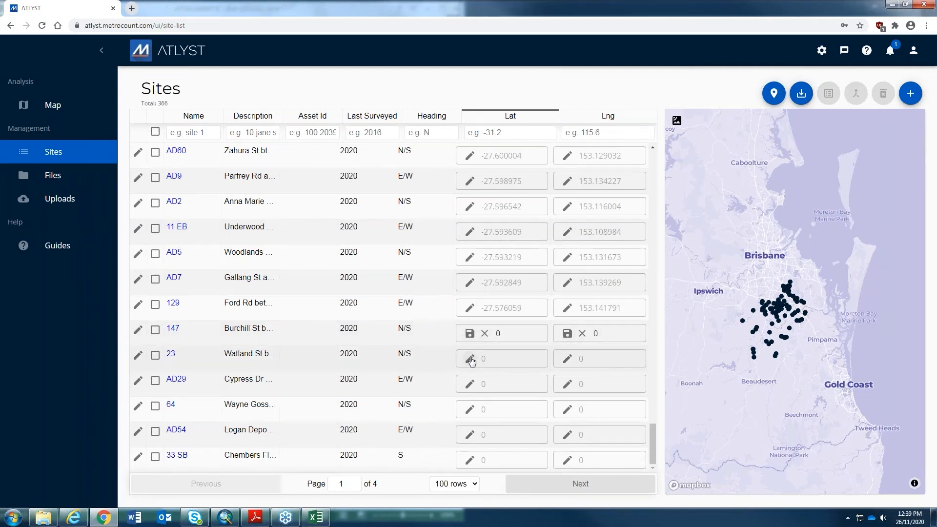
pyautogui.click(486, 334)
pyautogui.click(582, 334)
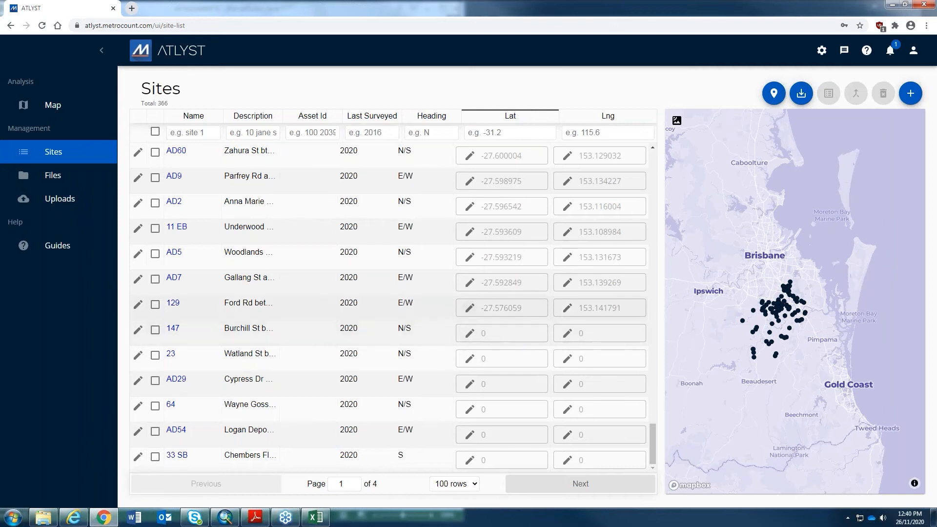
# - Open Set GPS location for site 147 and inspect the <50> note in its description
pyautogui.click(766, 99)
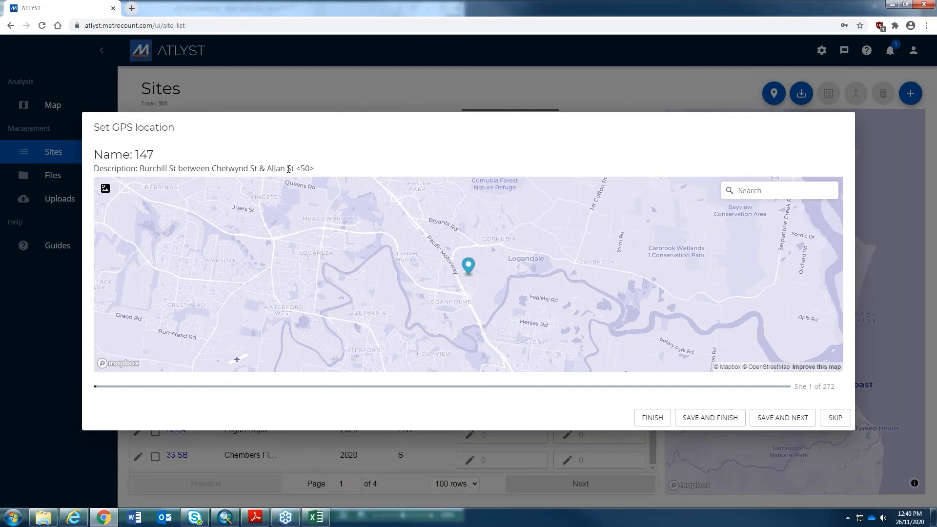
pyautogui.doubleClick(304, 167)
pyautogui.click(301, 168)
pyautogui.moveTo(303, 168); pyautogui.dragTo(309, 168)
pyautogui.click(299, 168)
pyautogui.click(317, 171)
pyautogui.click(347, 168)
pyautogui.doubleClick(298, 167)
pyautogui.click(338, 166)
# - Zoom in on the map and place site 147's pin on Burchill St
pyautogui.scroll(2, 471, 272)
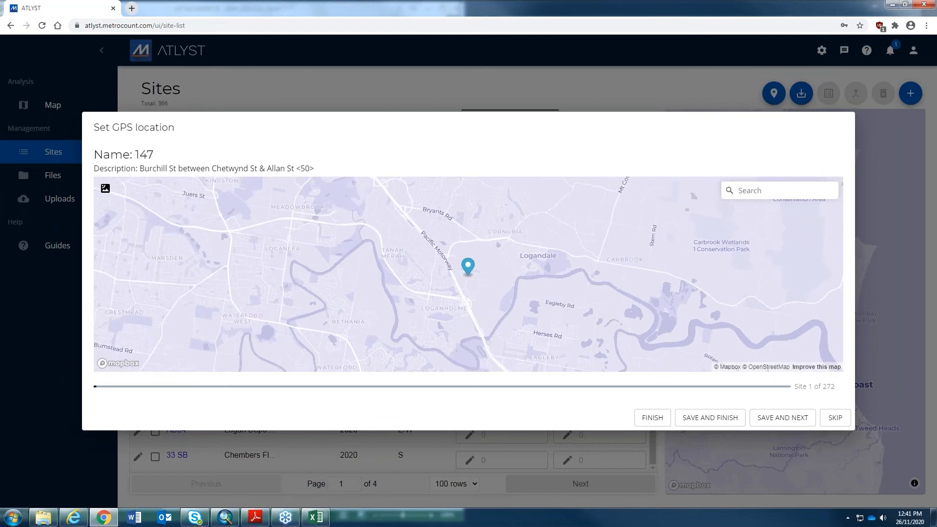
pyautogui.scroll(1, 479, 279)
pyautogui.scroll(1, 467, 269)
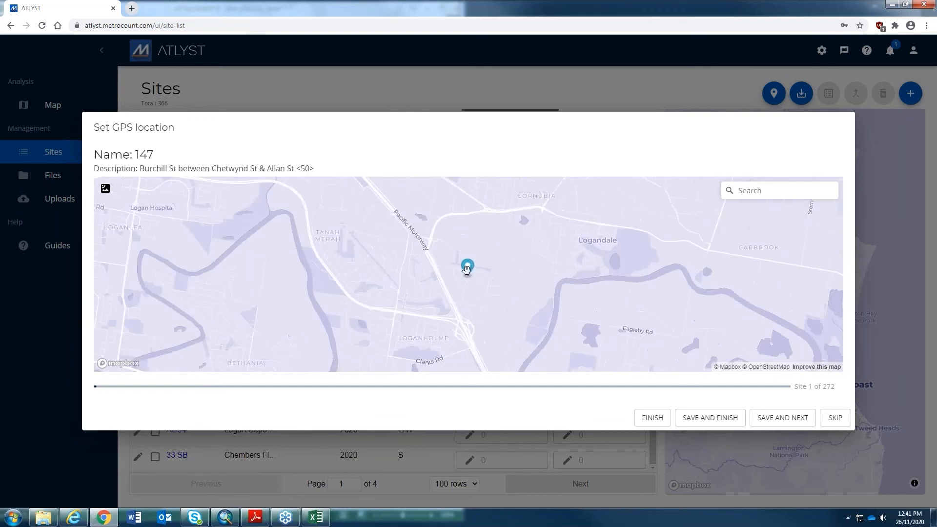
pyautogui.scroll(5, 468, 271)
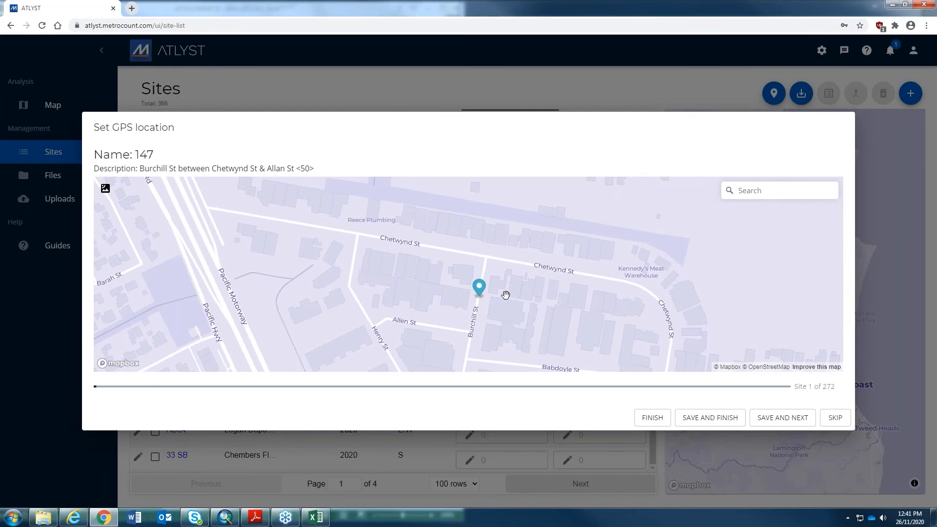
pyautogui.click(476, 298)
pyautogui.moveTo(478, 301); pyautogui.dragTo(482, 298)
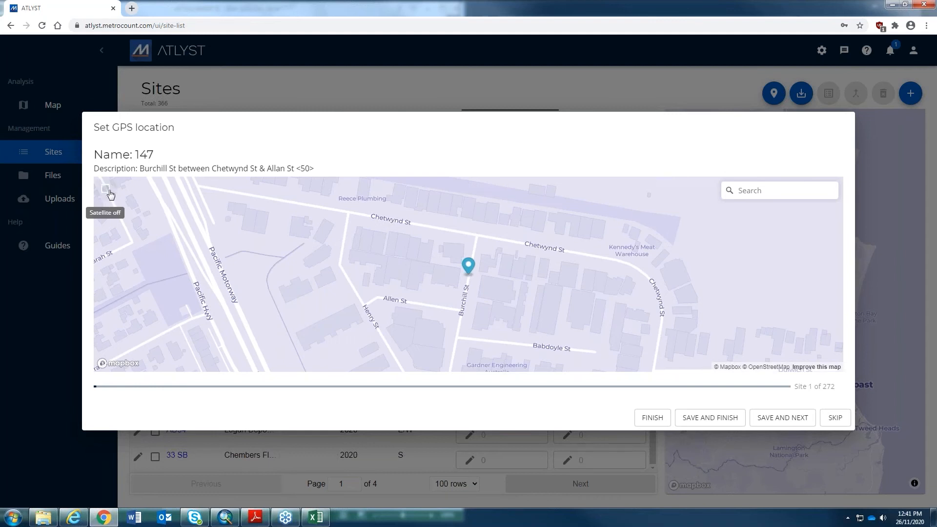
# - Switch the map to satellite imagery and nudge the pin up along Burchill St
pyautogui.click(110, 202)
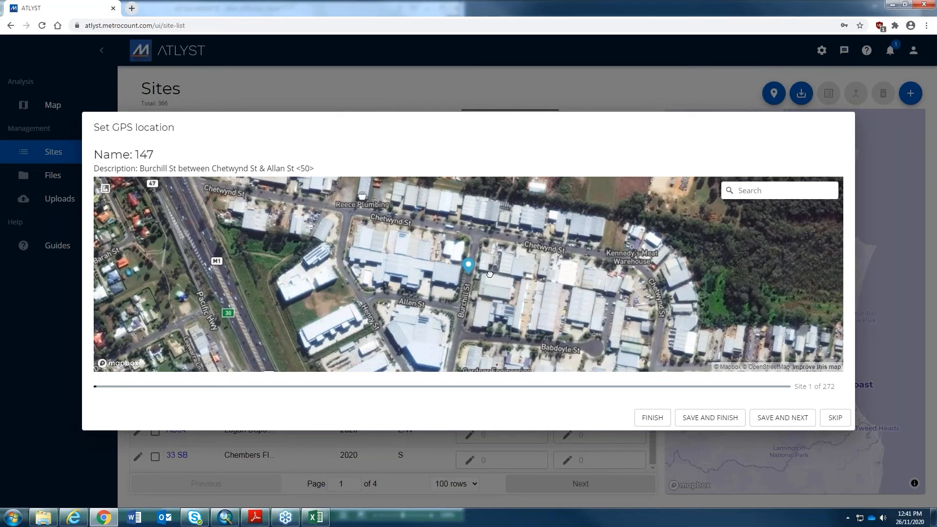
pyautogui.scroll(3, 489, 275)
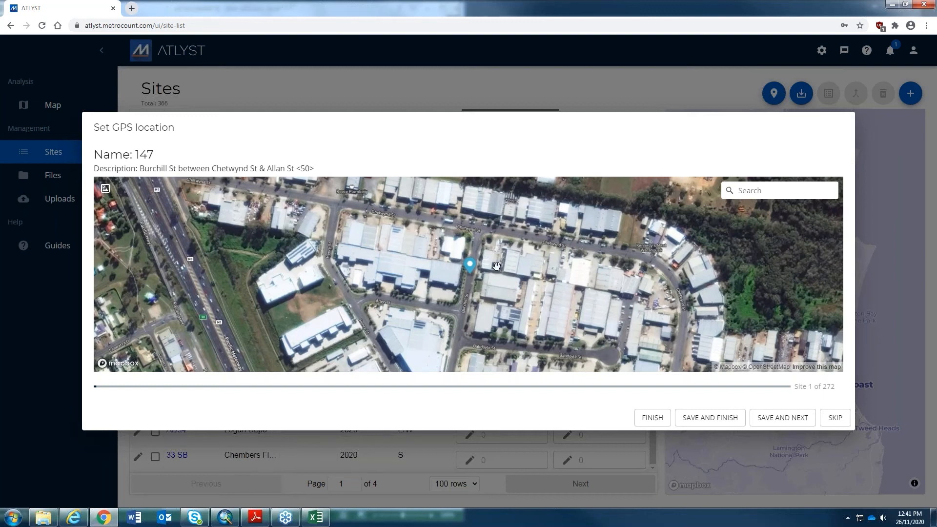
pyautogui.moveTo(471, 268); pyautogui.dragTo(471, 266)
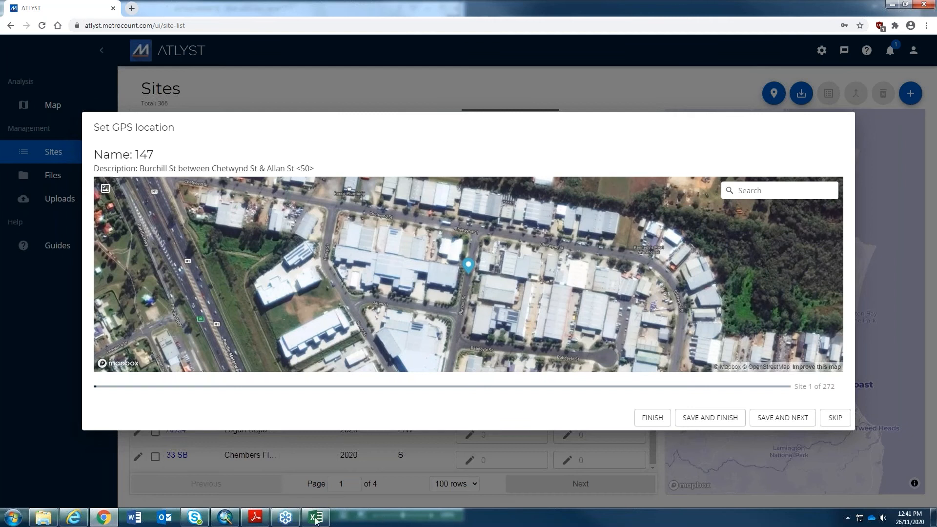
pyautogui.moveTo(315, 523)
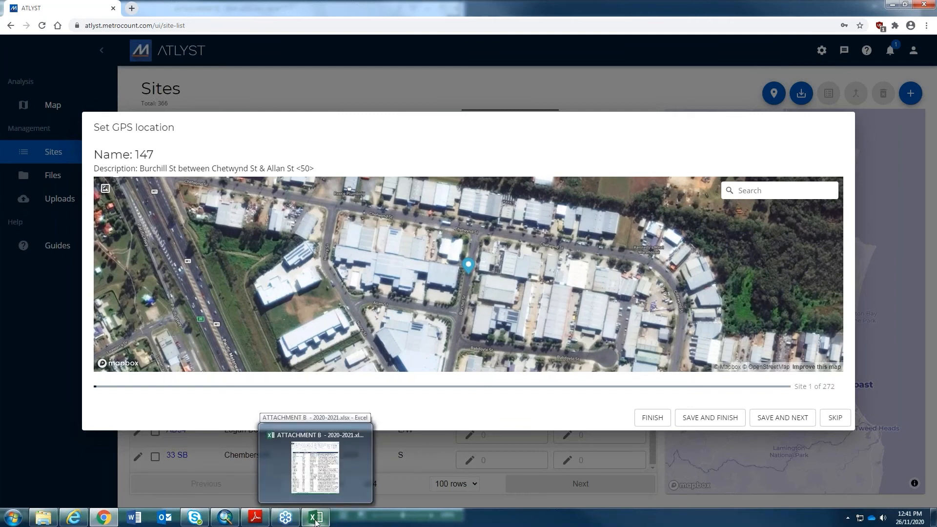
# - Check the COUNTER LOCATION addresses in the ATTACHMENT B Excel workbook, then return to ATLYST
pyautogui.click(315, 521)
pyautogui.moveTo(332, 503); pyautogui.dragTo(385, 503)
pyautogui.scroll(-1, 244, 177)
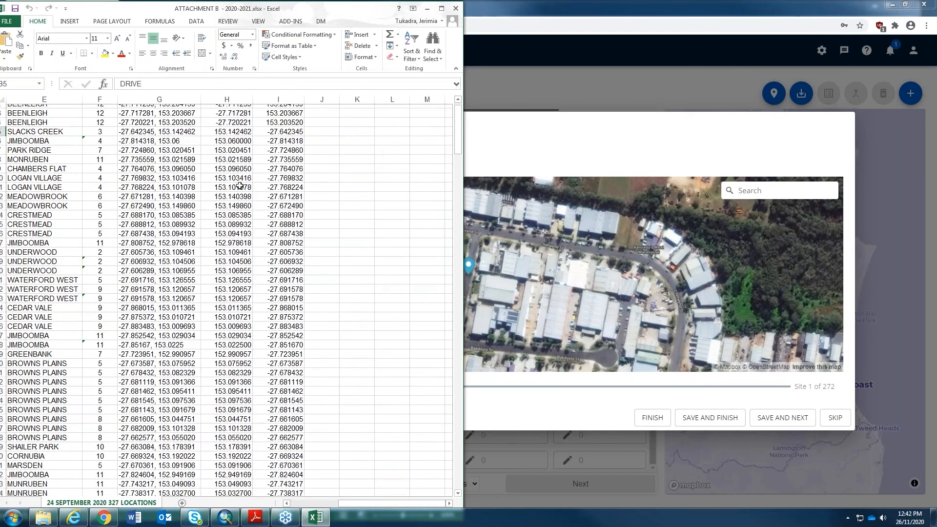
pyautogui.scroll(1, 240, 186)
pyautogui.moveTo(352, 503); pyautogui.dragTo(338, 502)
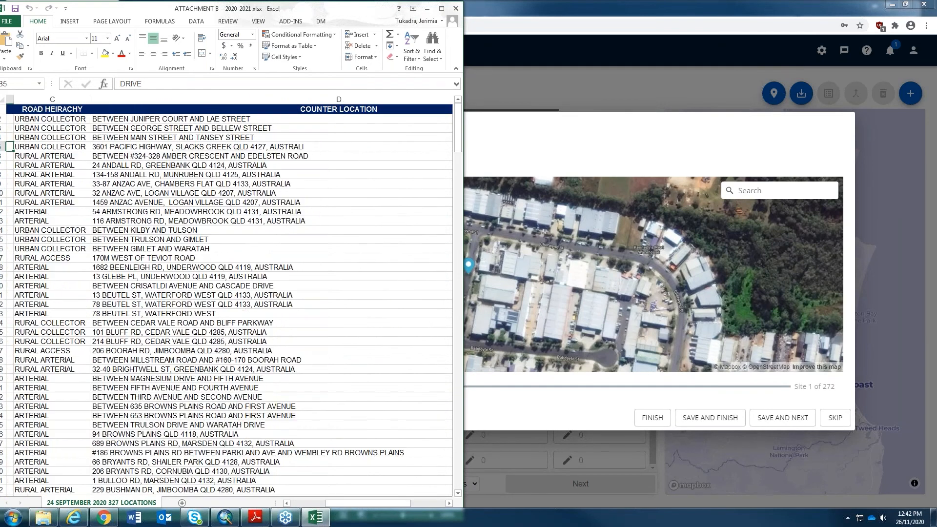
pyautogui.click(560, 80)
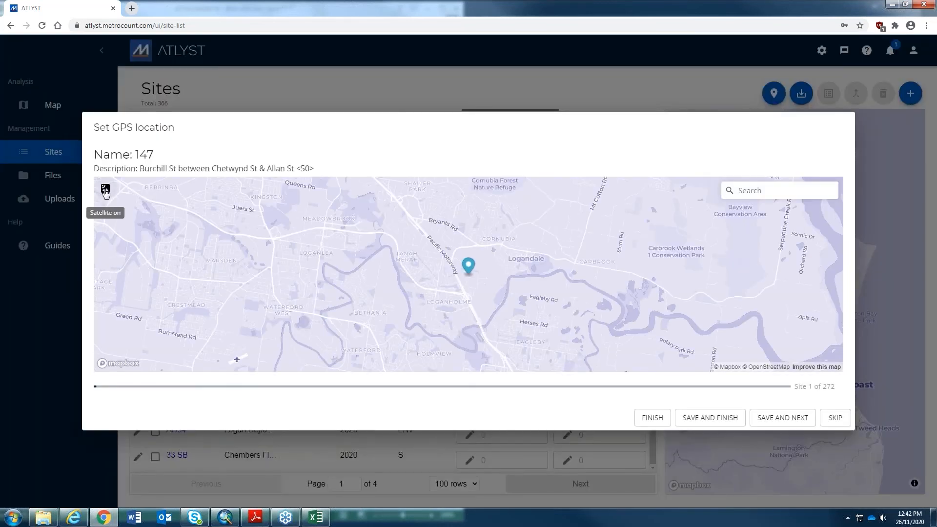
# - Reopen pin placement for site 147 and save its location, advancing to site 23
pyautogui.click(105, 189)
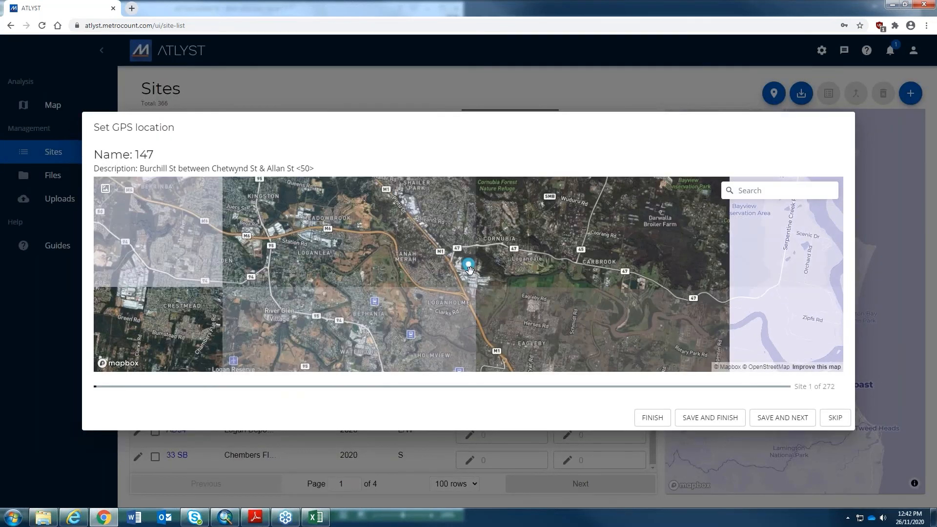
pyautogui.scroll(10, 459, 295)
pyautogui.scroll(6, 454, 304)
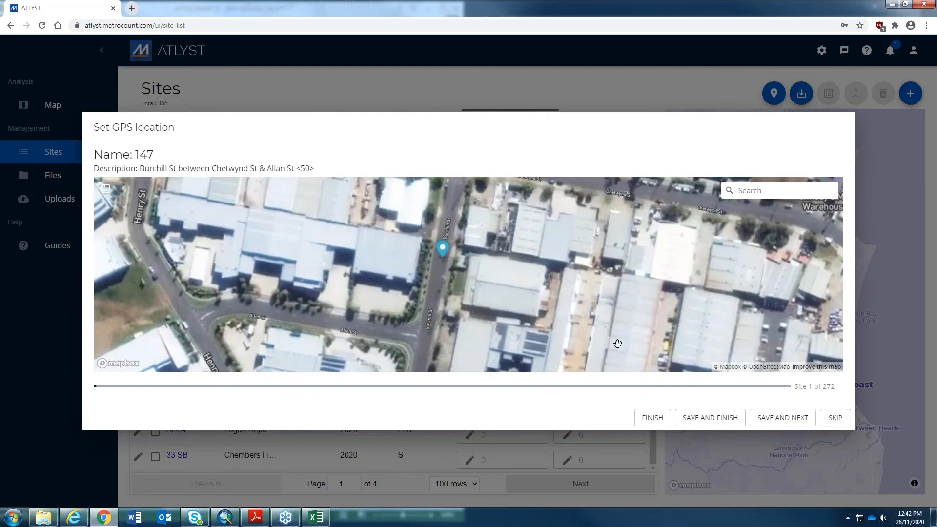
pyautogui.click(778, 420)
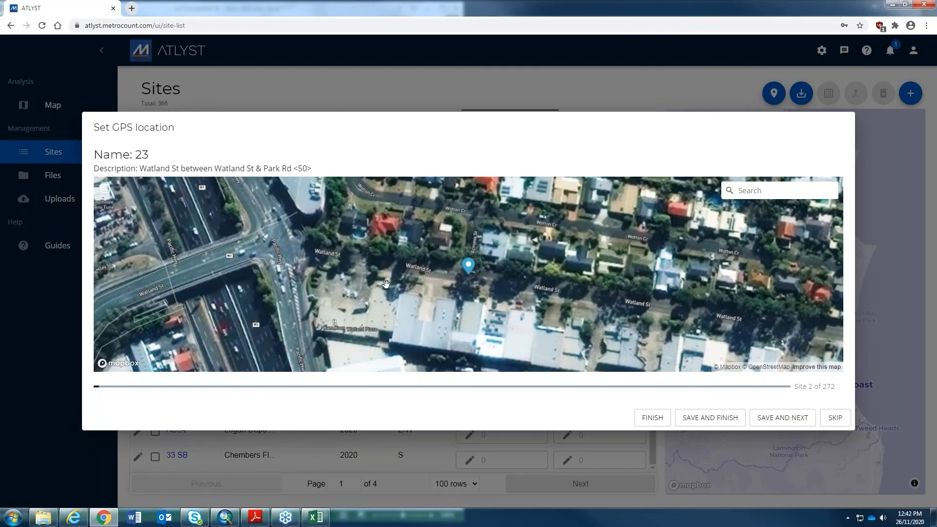
# - Find the Pacific Motorway overpass on the satellite map and pin site 23 on Watland St
pyautogui.moveTo(379, 271); pyautogui.dragTo(412, 274)
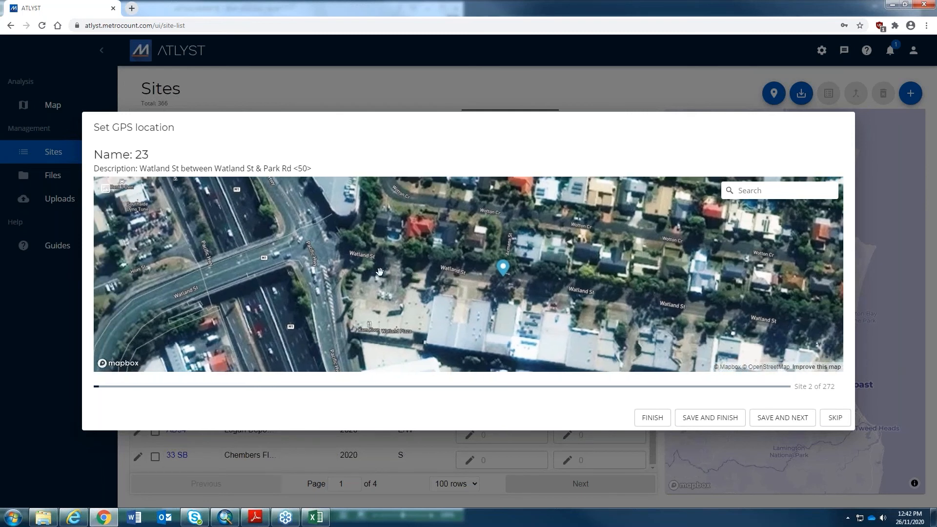
pyautogui.moveTo(389, 271); pyautogui.dragTo(514, 261)
pyautogui.scroll(-2, 514, 262)
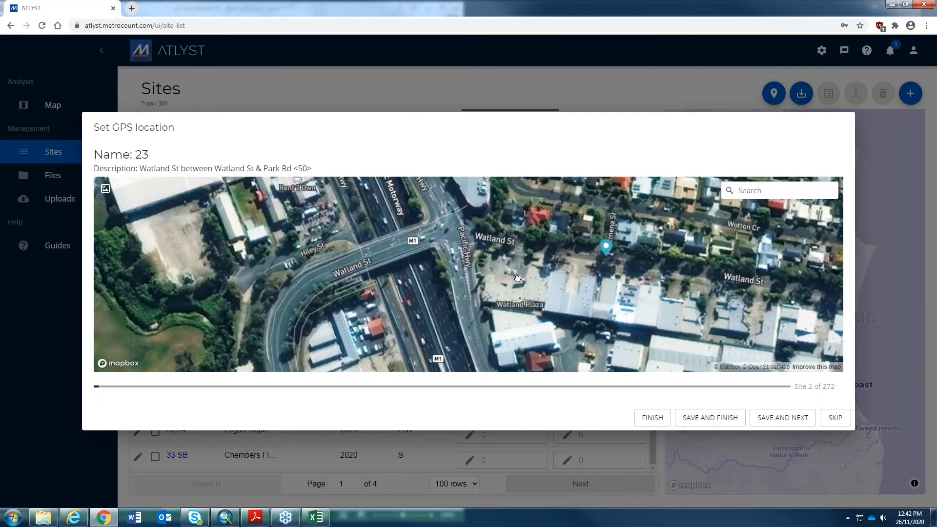
pyautogui.moveTo(577, 248); pyautogui.dragTo(500, 226)
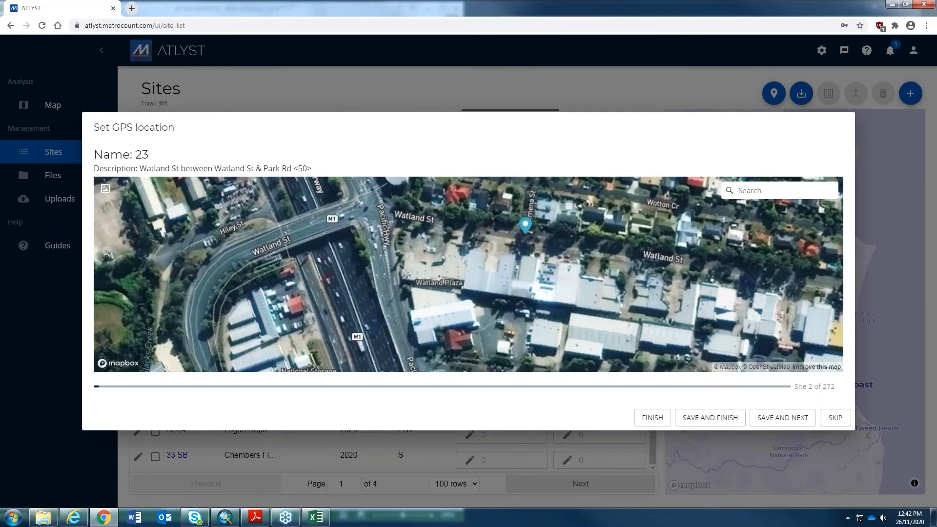
pyautogui.scroll(-2, 531, 276)
pyautogui.moveTo(435, 328); pyautogui.dragTo(539, 296)
pyautogui.click(460, 198)
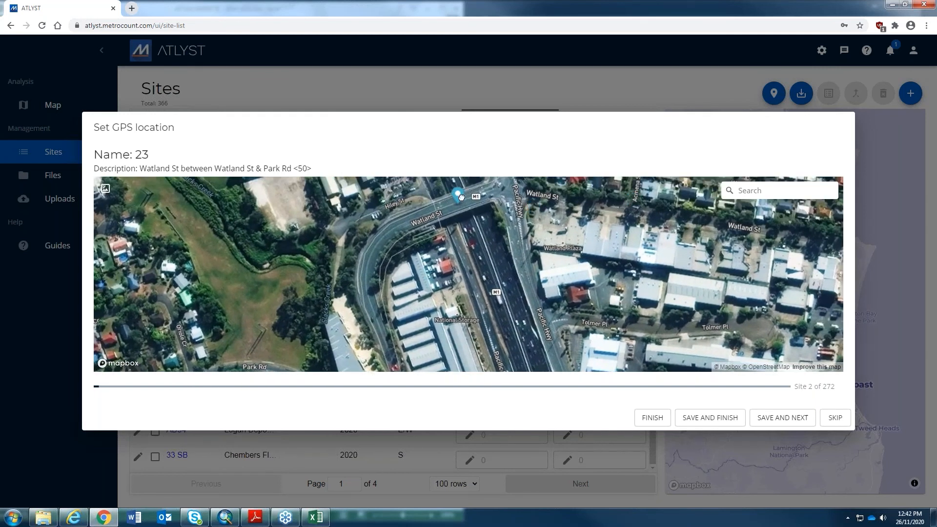
pyautogui.moveTo(461, 197); pyautogui.dragTo(471, 267)
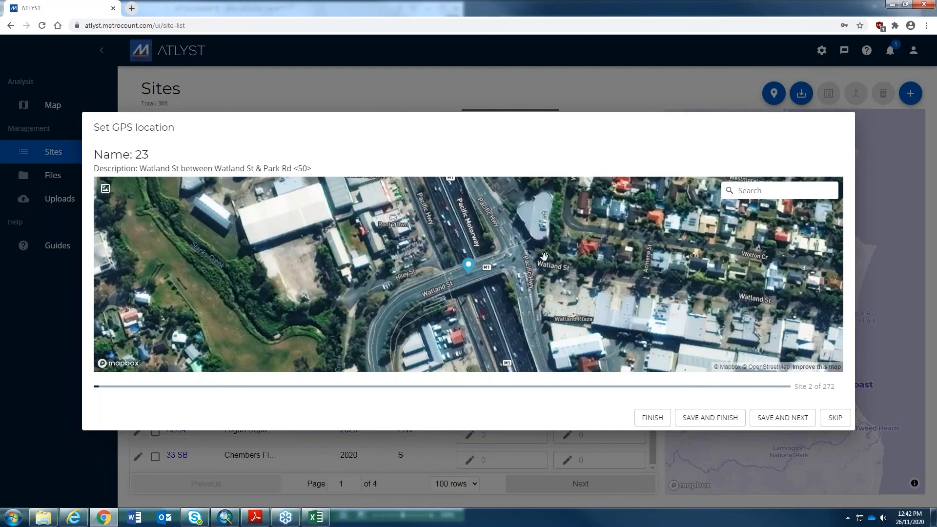
pyautogui.moveTo(523, 320); pyautogui.dragTo(551, 237)
pyautogui.scroll(-1, 550, 238)
pyautogui.scroll(-1, 551, 237)
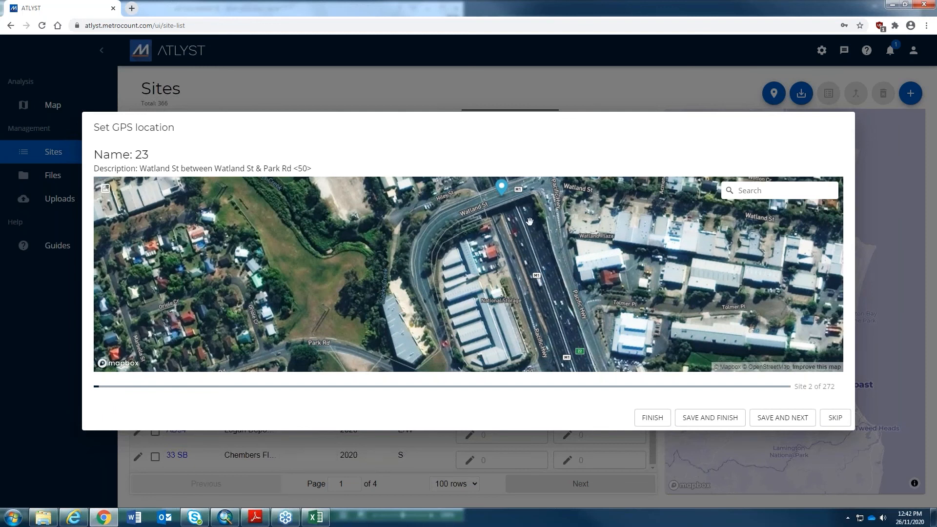
pyautogui.click(770, 419)
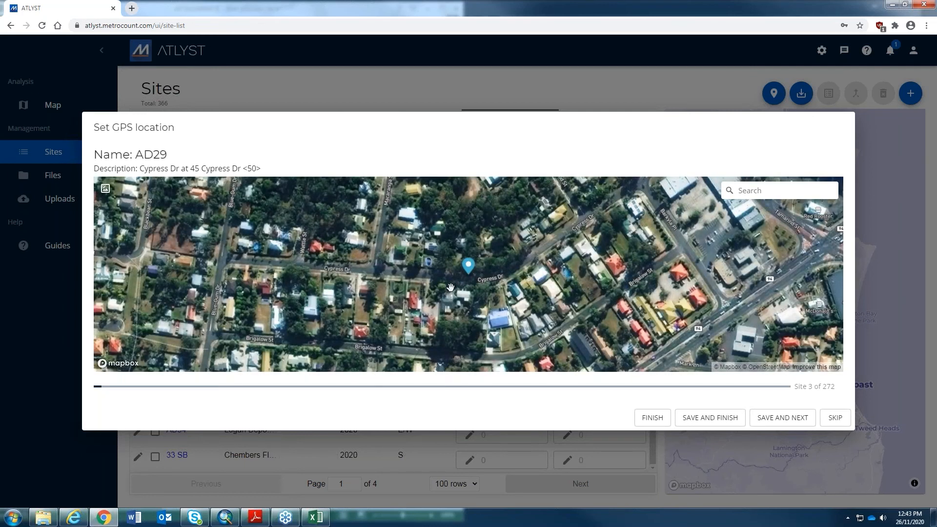
pyautogui.click(750, 191)
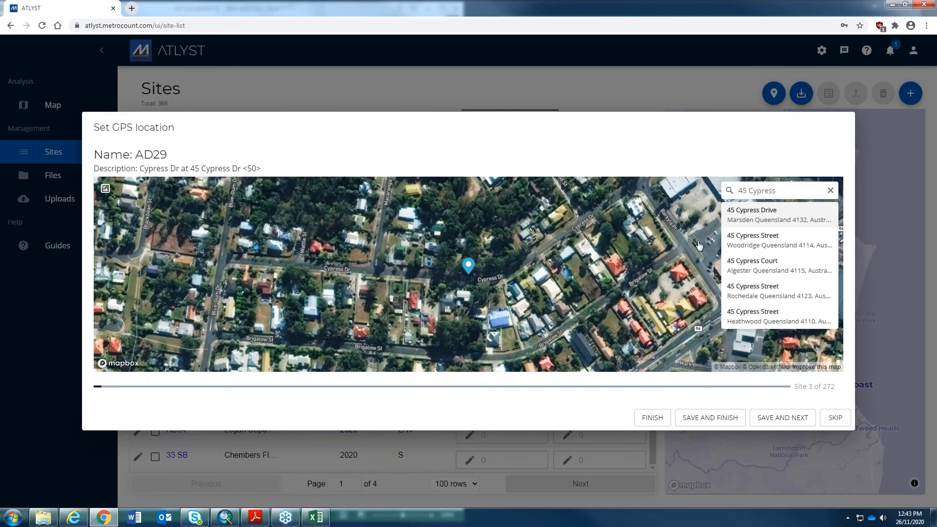
pyautogui.click(729, 220)
pyautogui.moveTo(468, 269); pyautogui.dragTo(452, 250)
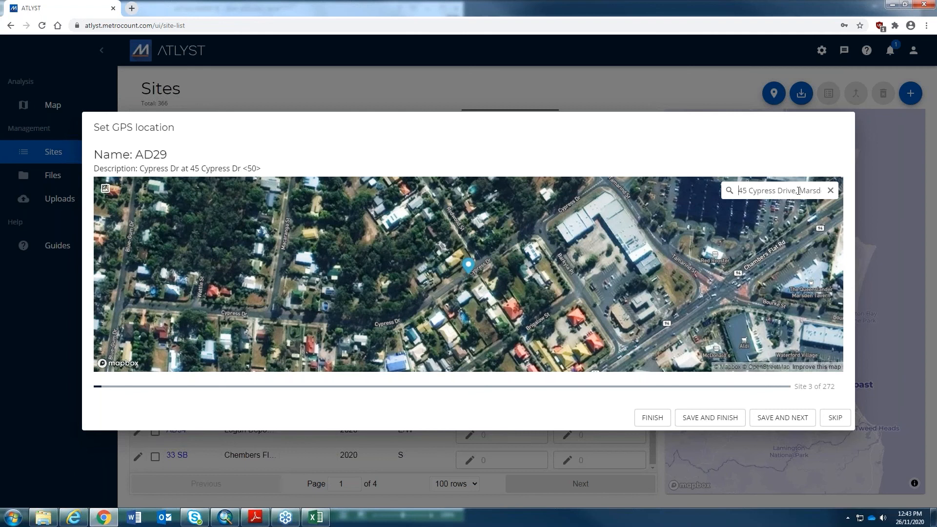
# - Review the full searched address text in the map Search box
pyautogui.moveTo(807, 191); pyautogui.dragTo(761, 192)
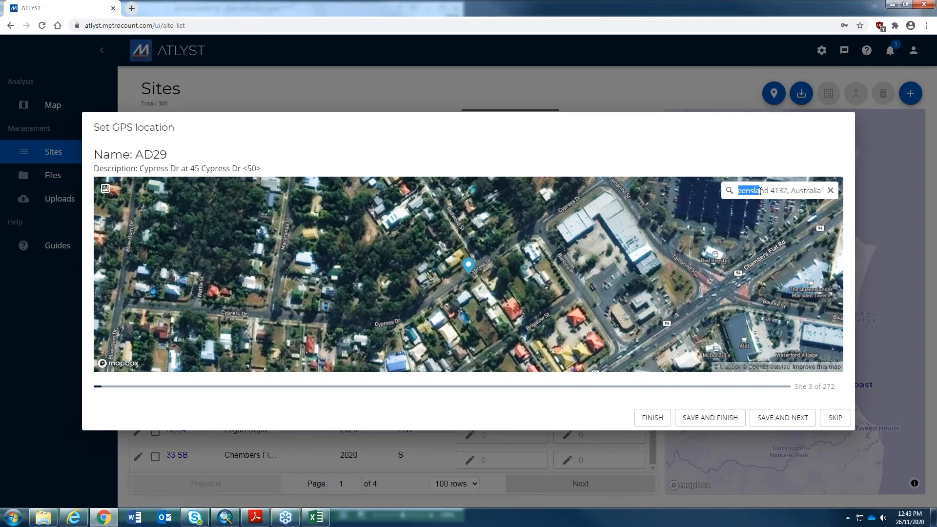
pyautogui.moveTo(784, 192); pyautogui.dragTo(734, 195)
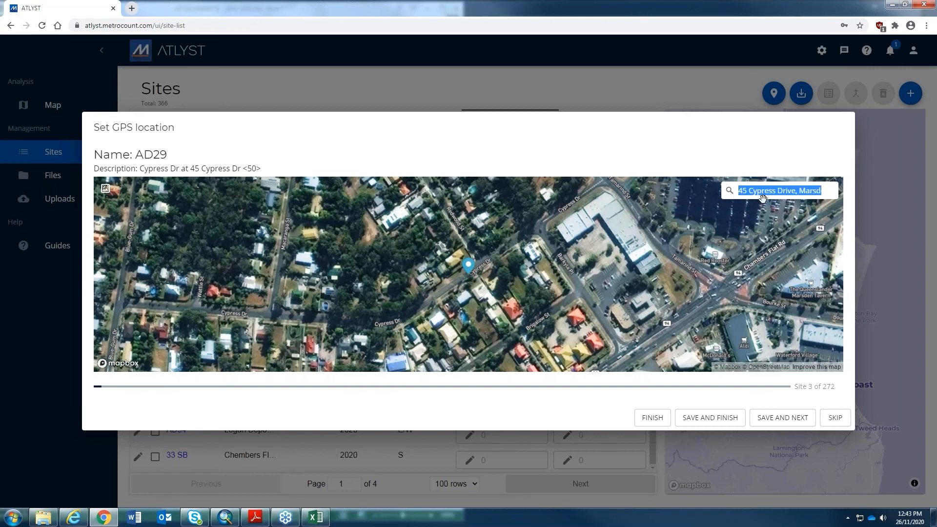
pyautogui.click(755, 197)
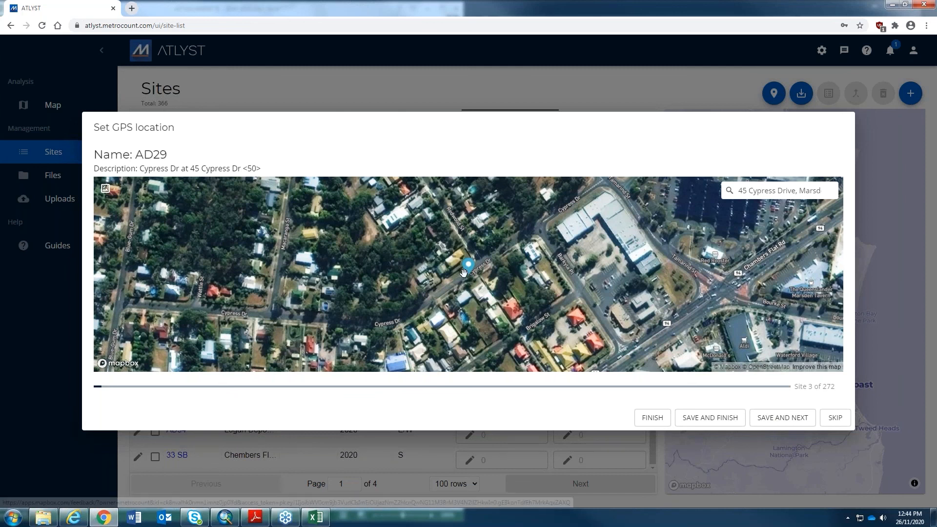
# - Check AD29's Cypress Dr pin, close the stray Mapbox feedback tab, save, and skip site 64
pyautogui.scroll(5, 464, 272)
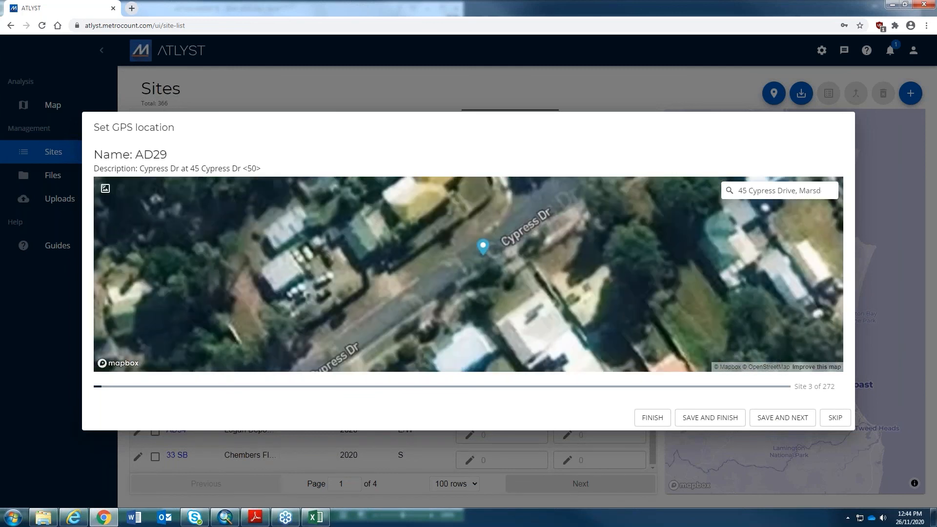
pyautogui.click(816, 367)
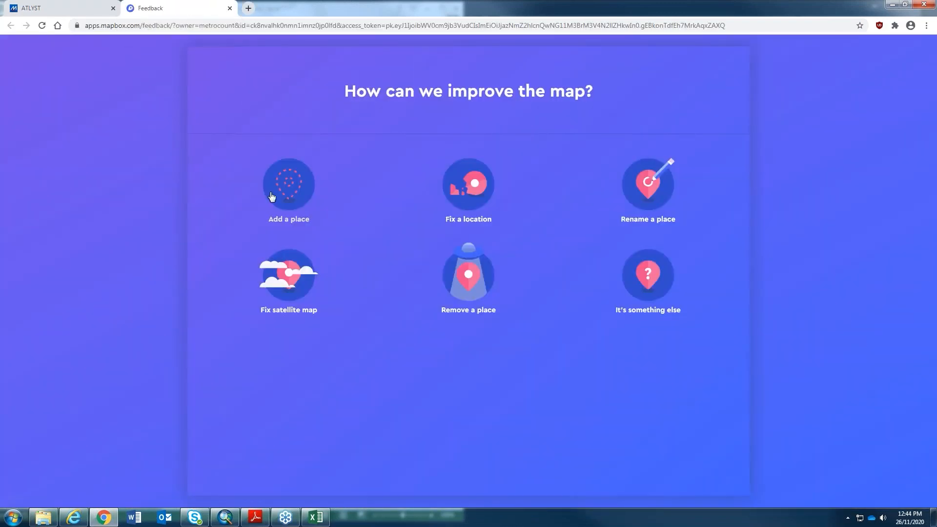
pyautogui.click(229, 8)
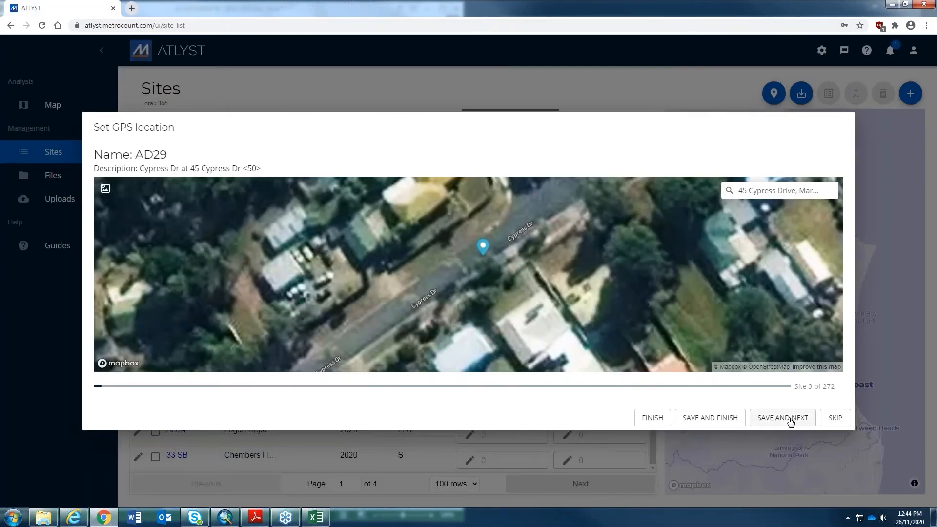
pyautogui.moveTo(575, 272); pyautogui.dragTo(599, 277)
pyautogui.scroll(-3, 599, 277)
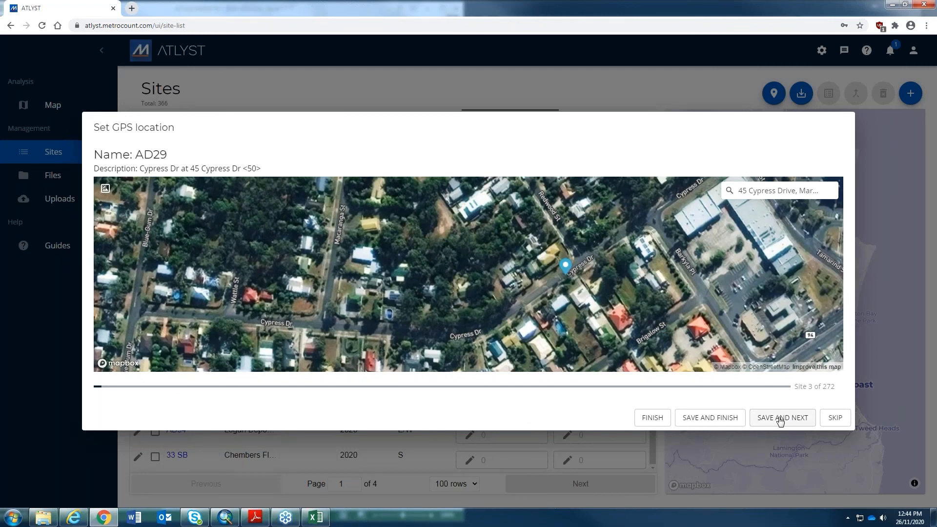
pyautogui.click(780, 420)
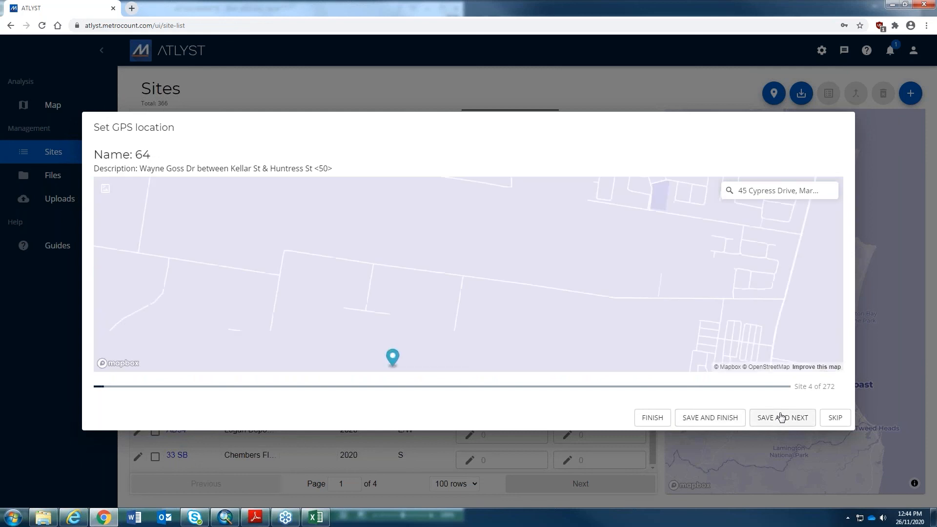
pyautogui.click(779, 417)
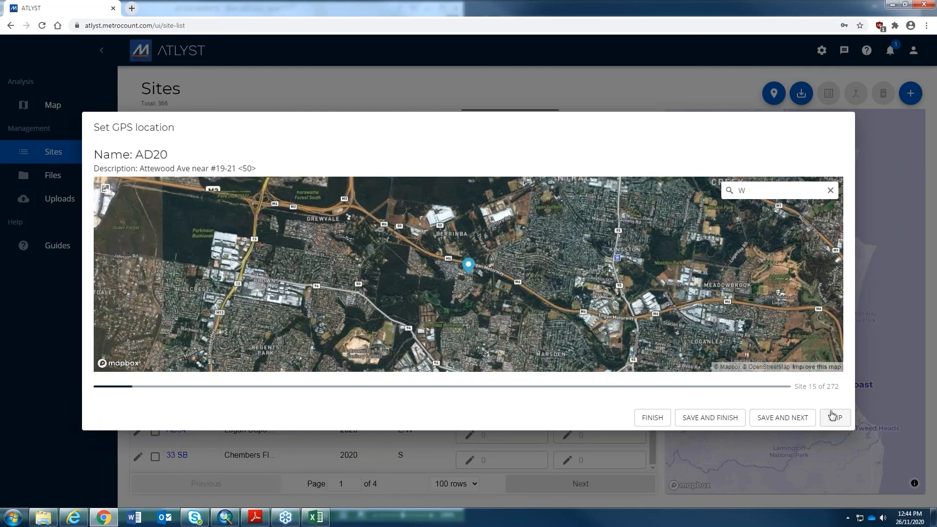
pyautogui.click(831, 191)
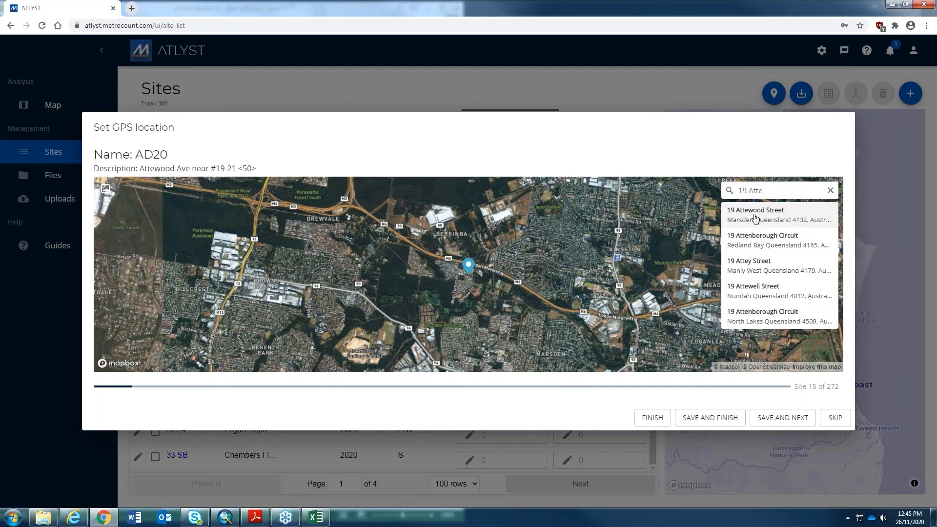
pyautogui.click(756, 215)
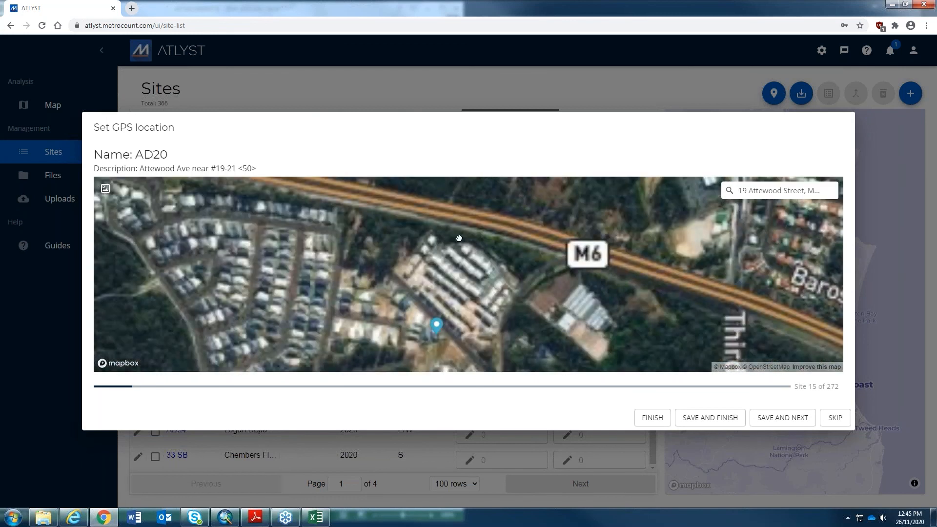
pyautogui.click(431, 243)
pyautogui.scroll(-4, 480, 292)
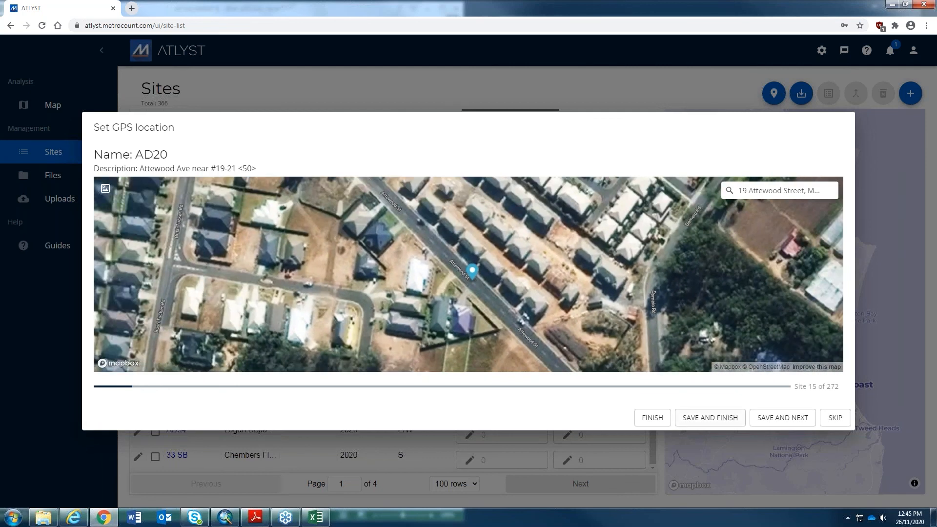
pyautogui.click(775, 419)
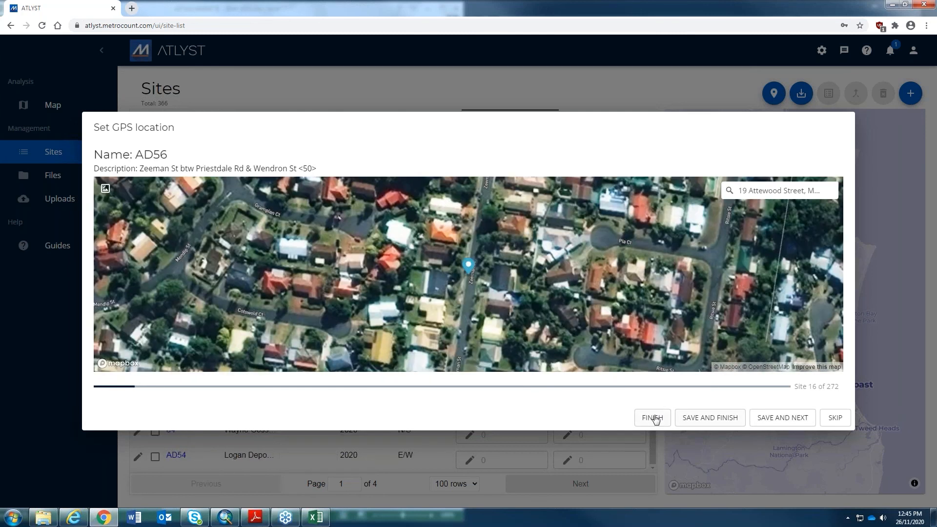
# - Finish GPS location setting at site AD56 and close the Set GPS location dialog
pyautogui.click(652, 418)
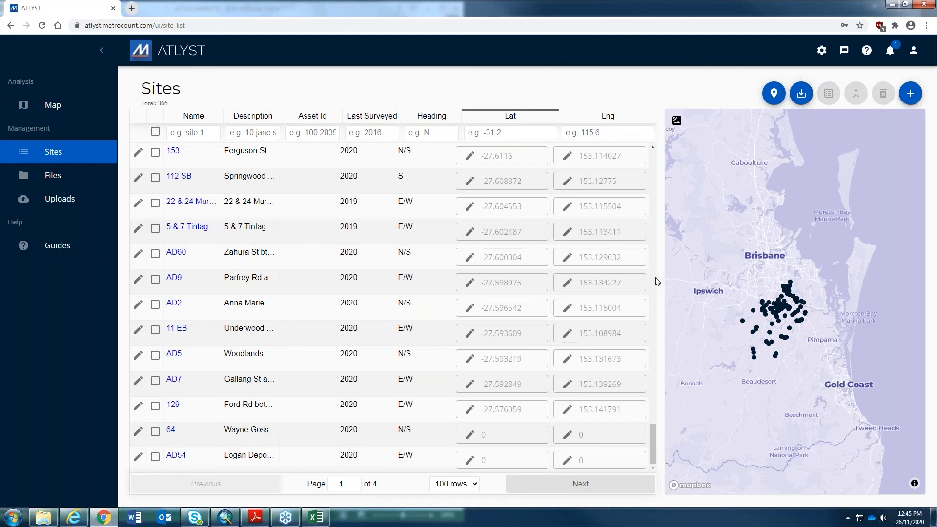